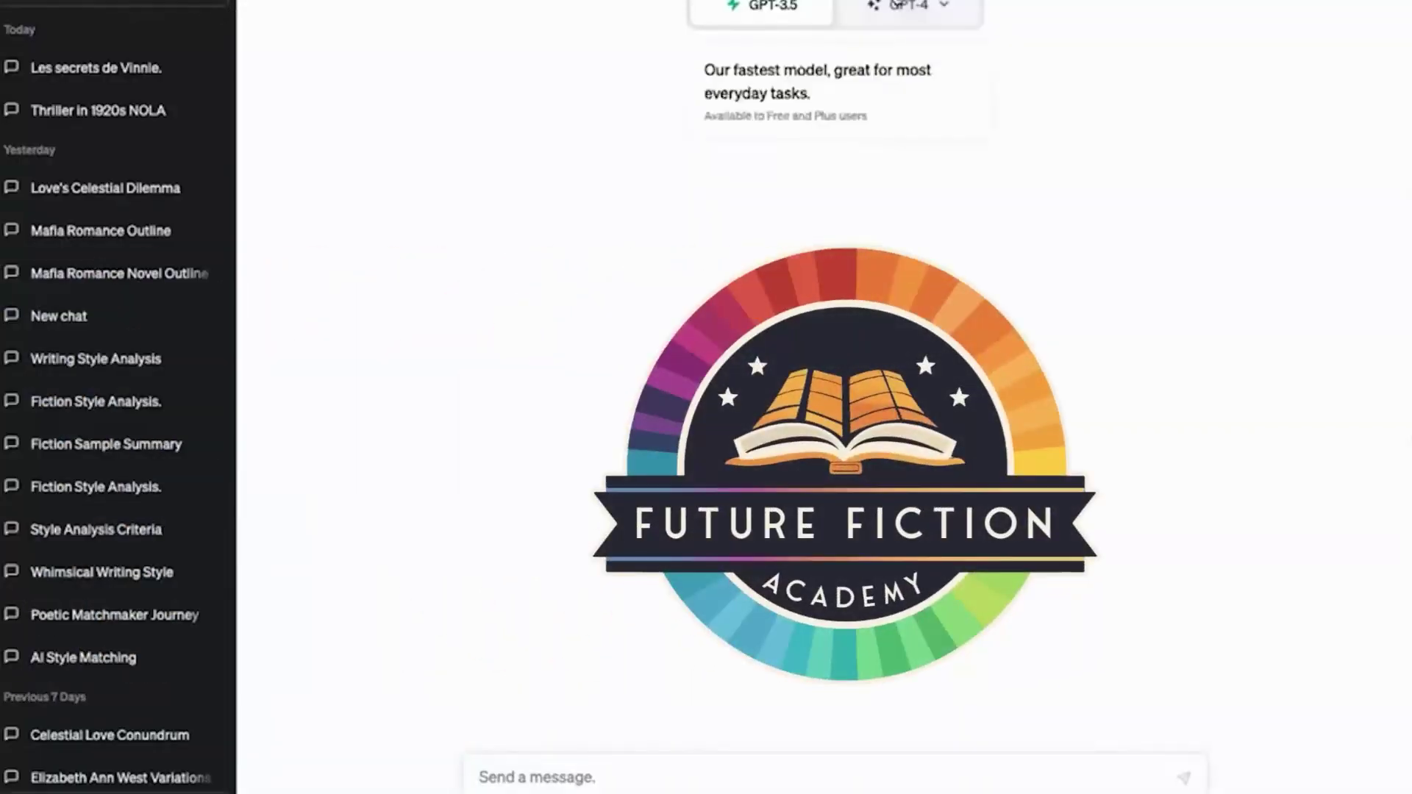
# Step: Switch to GPT-4 and ask, 'What are the chapter types used to construct a novel?'
pyautogui.click(912, 7)
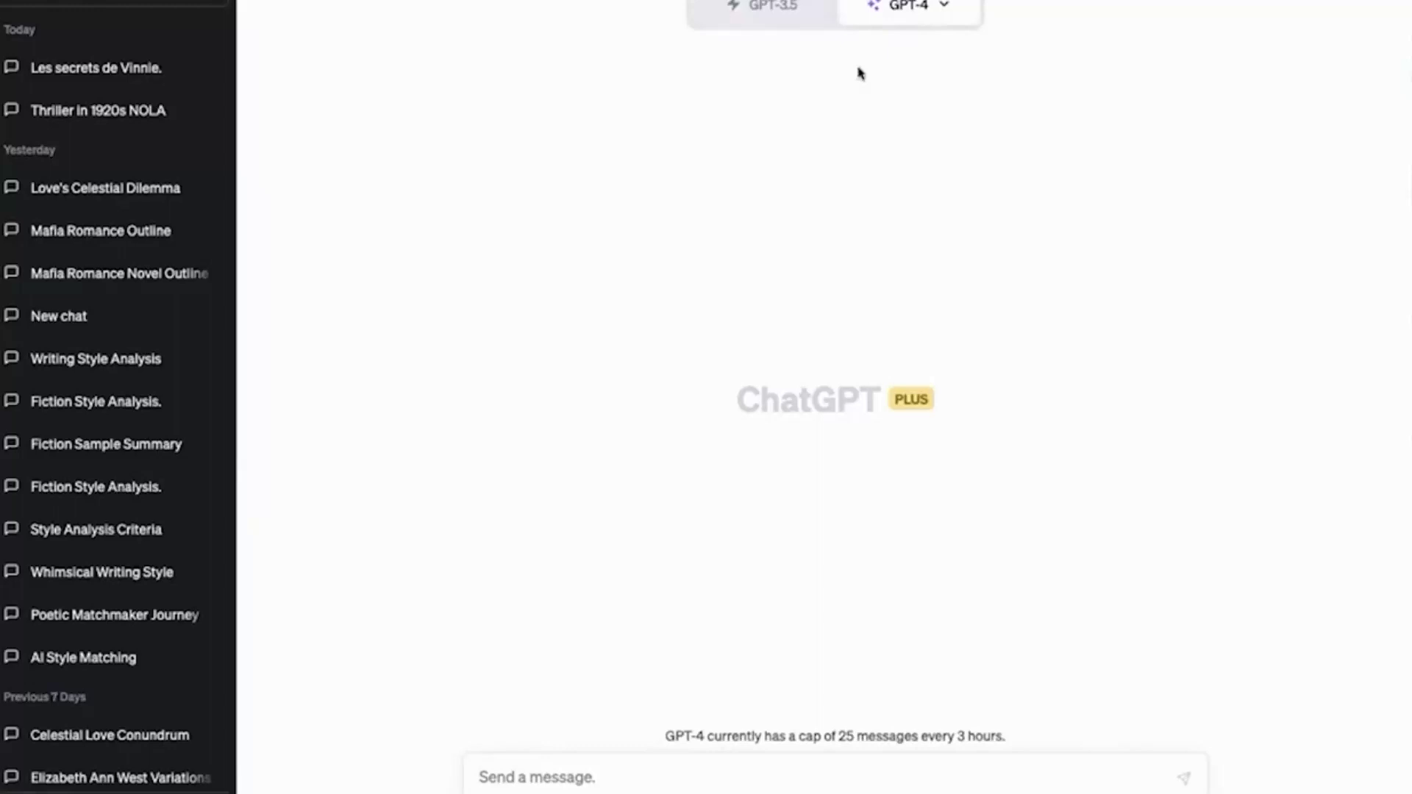
pyautogui.write('What are the chapt')
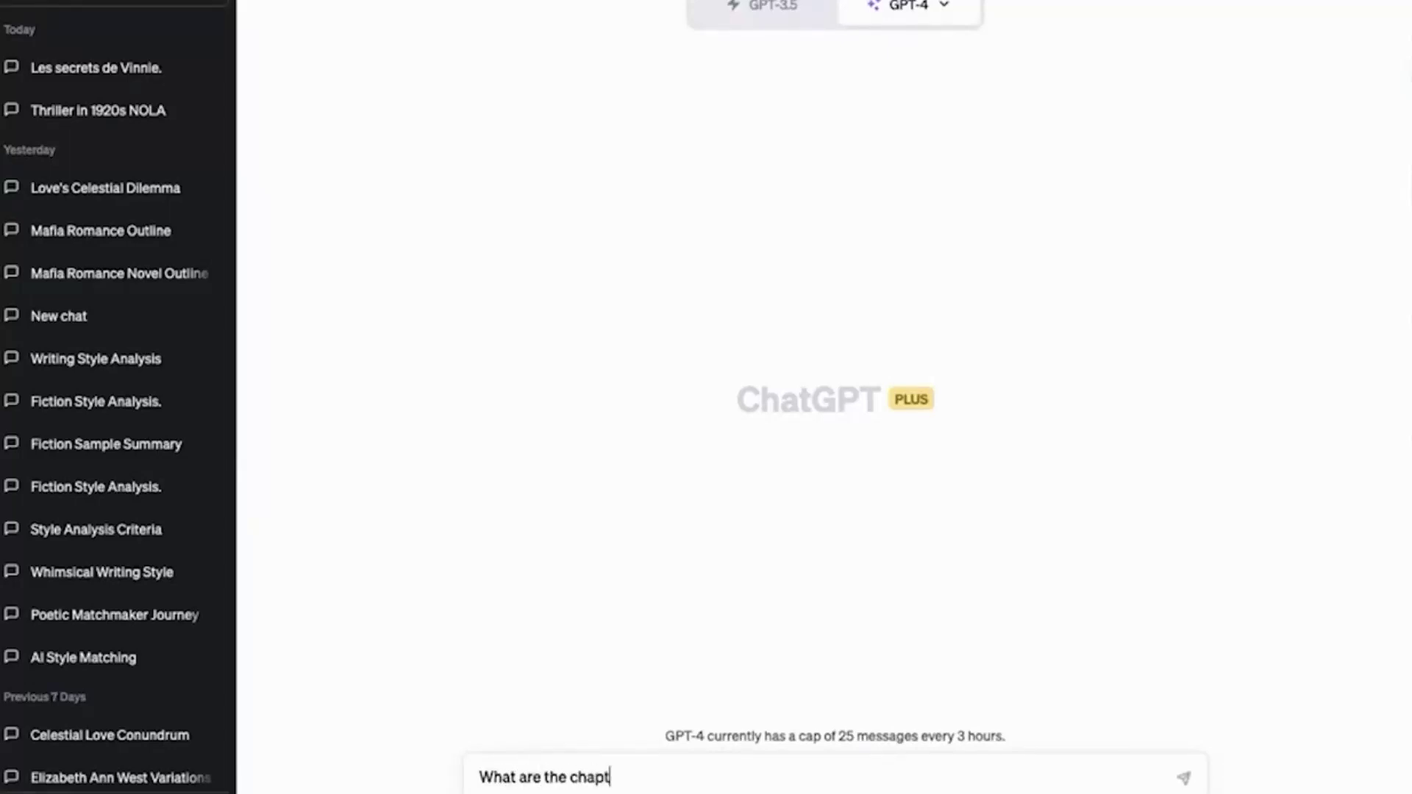
pyautogui.write('er types used')
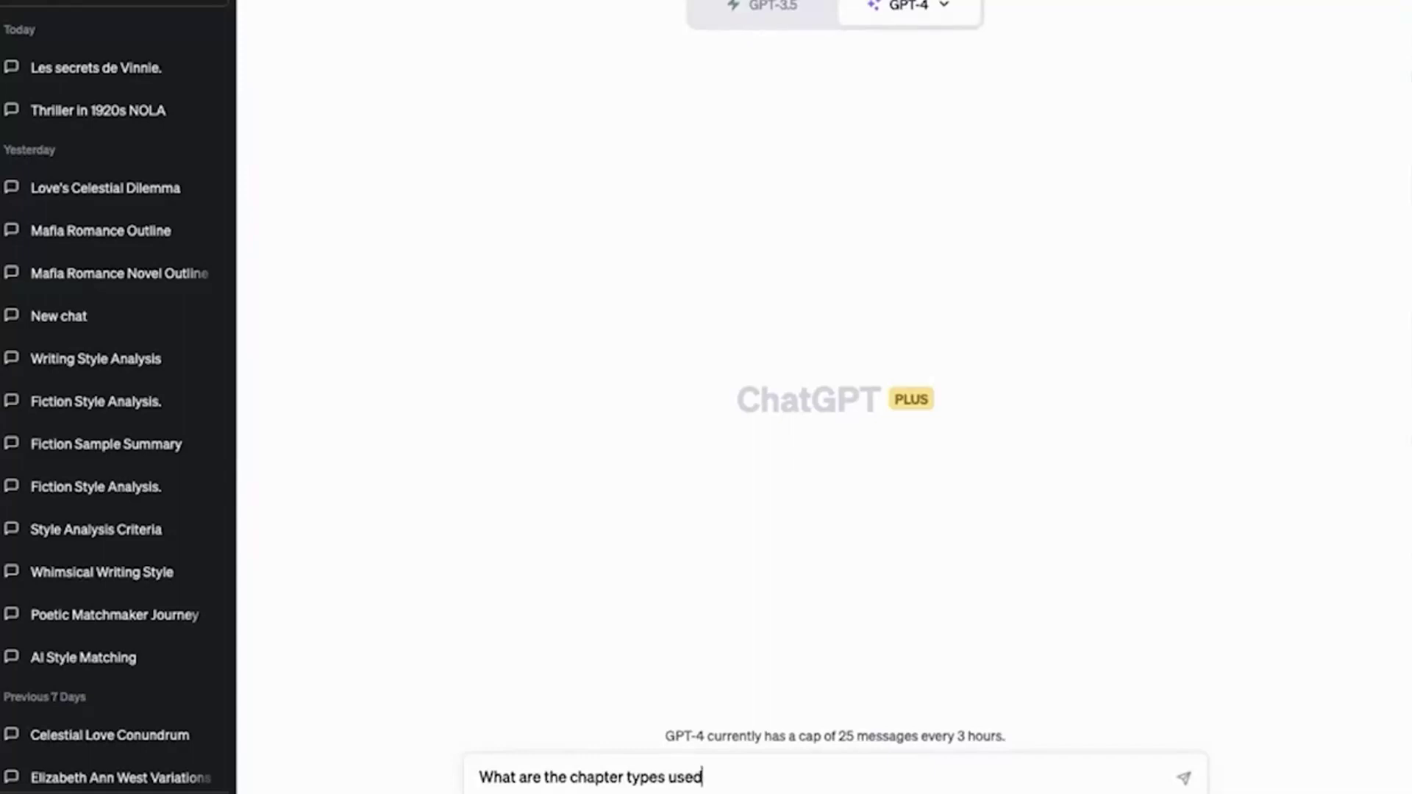
pyautogui.write(' to construct a novel?')
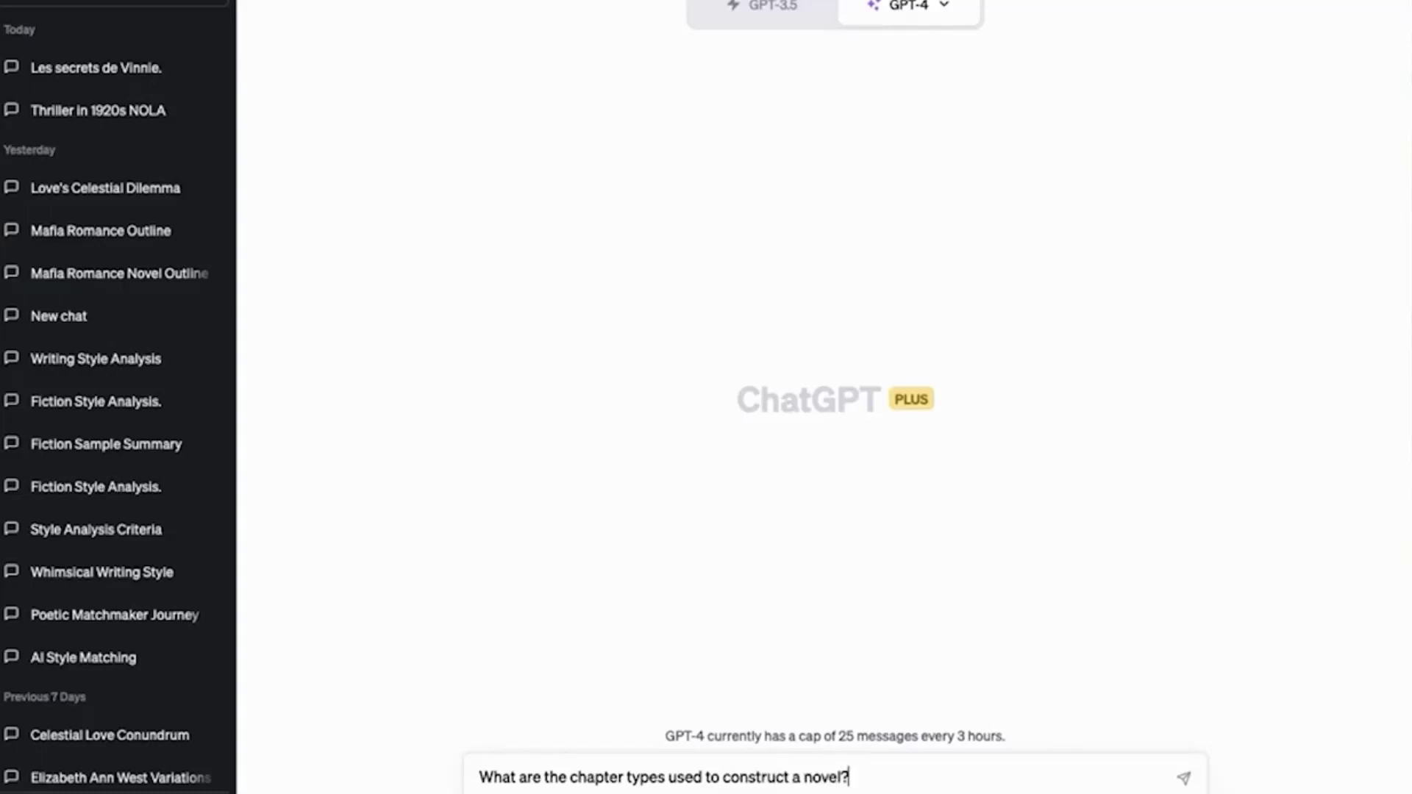
pyautogui.press('Return')
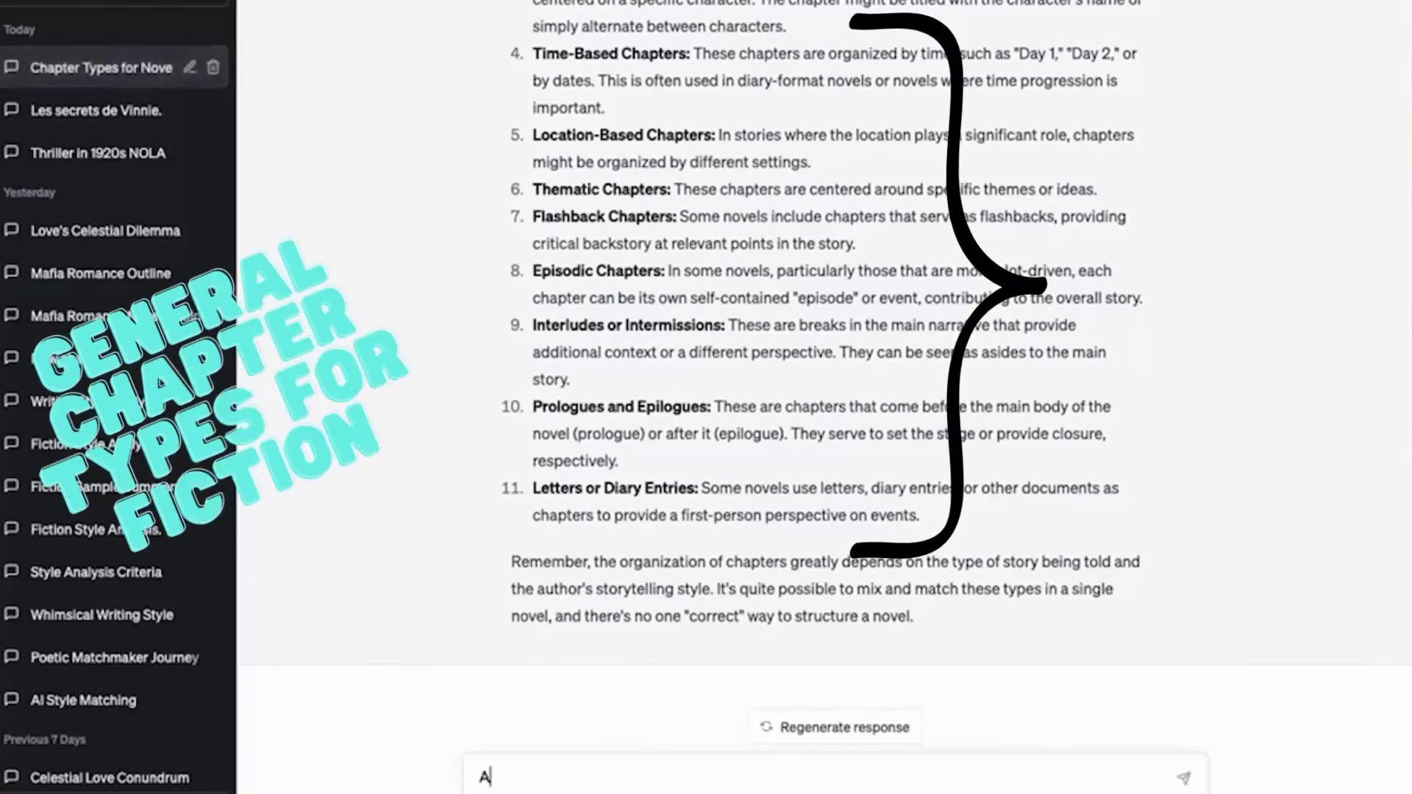
# Step: Send the follow-up 'Are there any chapter types for fiction not listed above?'
pyautogui.write('Are ther')
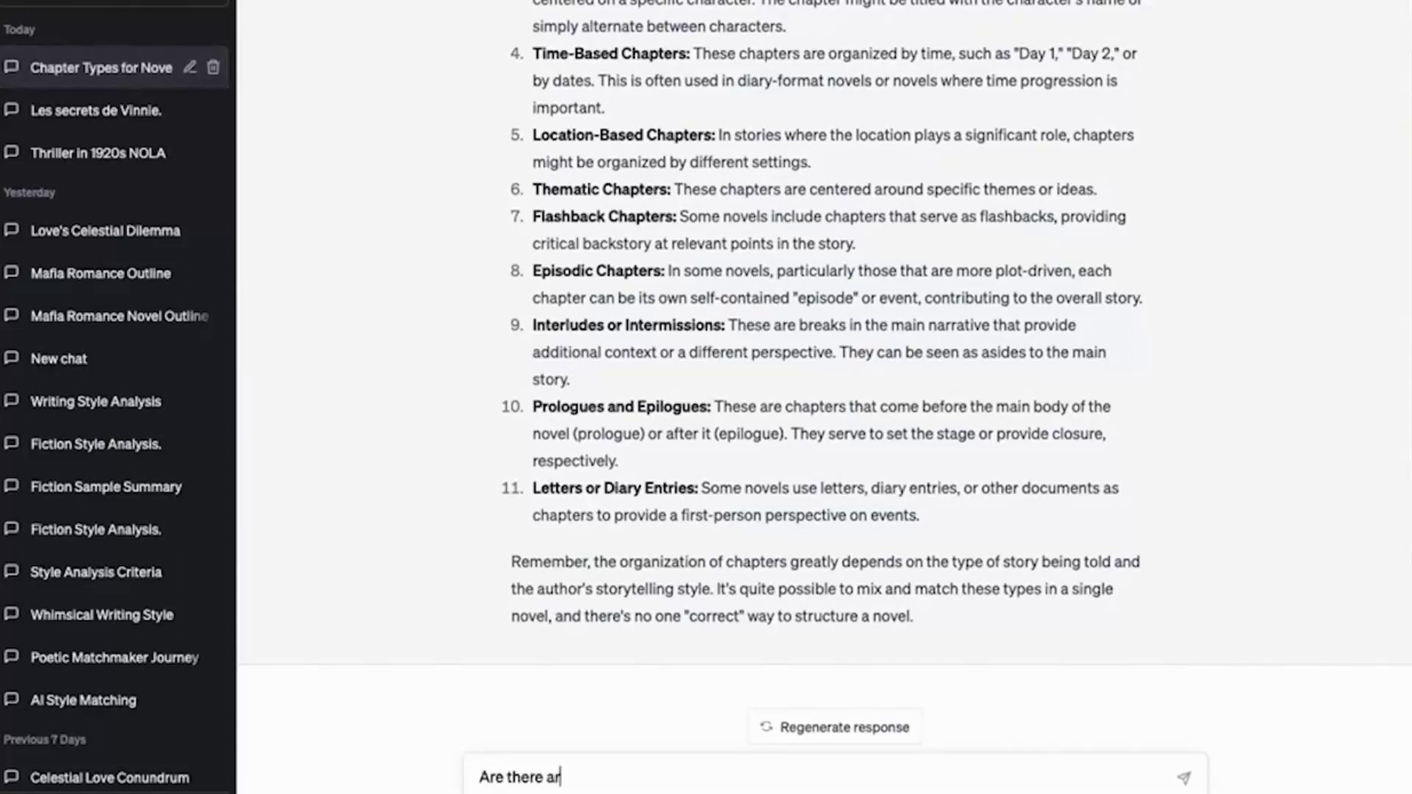
pyautogui.write('e any chapter types fo')
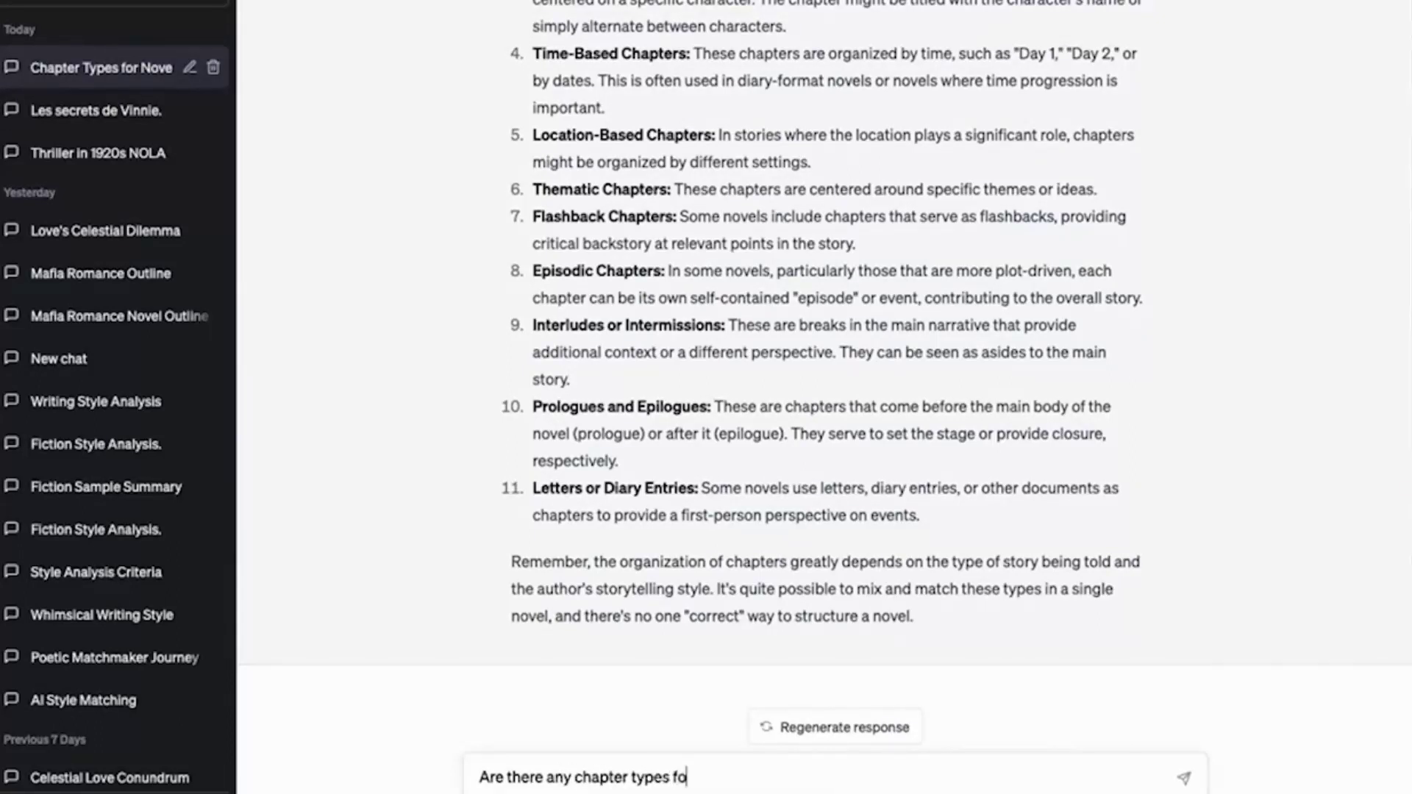
pyautogui.write('r fiction not list')
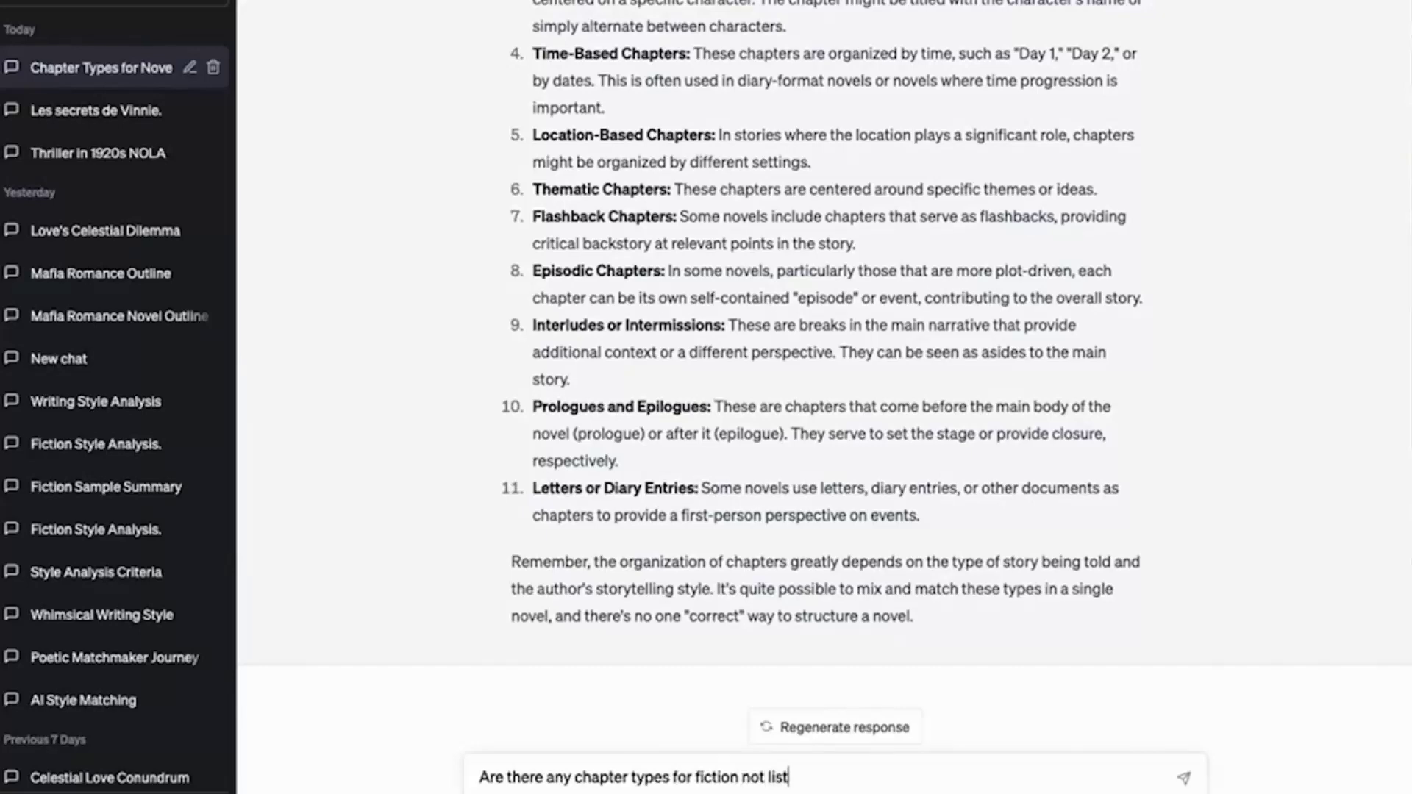
pyautogui.write('ed above?')
pyautogui.press('Return')
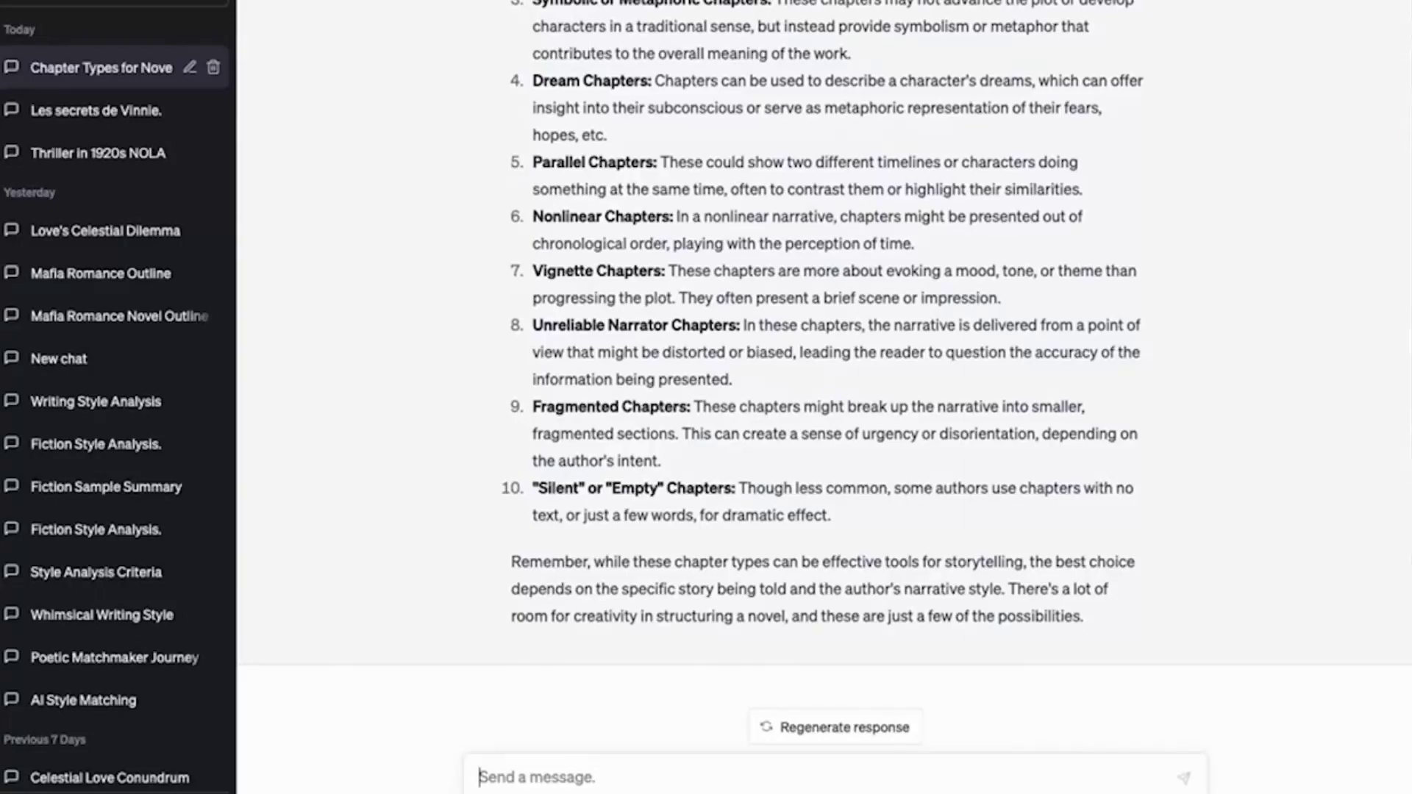
# Step: Request a thorough list of chapter types needed to outline a cozy mystery
pyautogui.write('Give m')
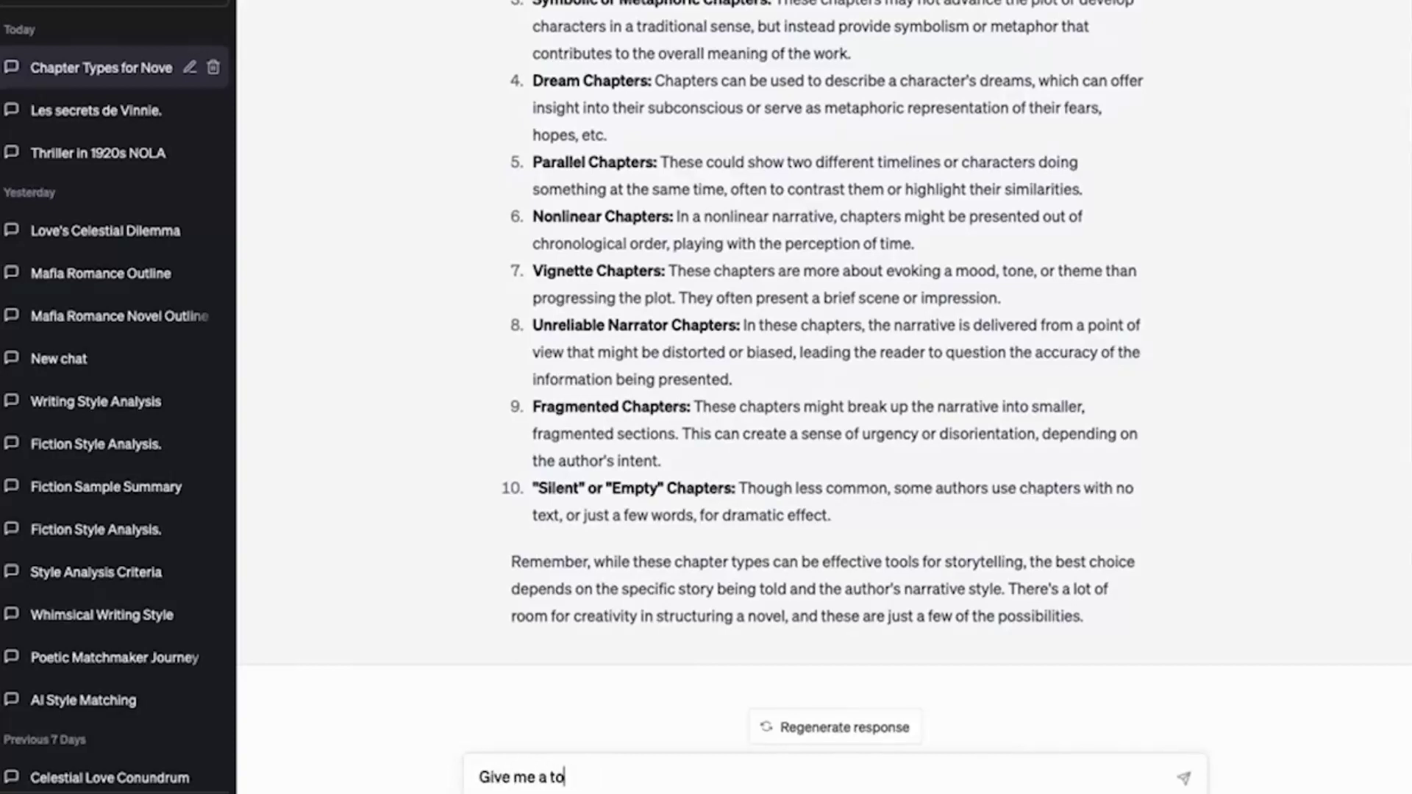
pyautogui.write('e a thorough list of chap')
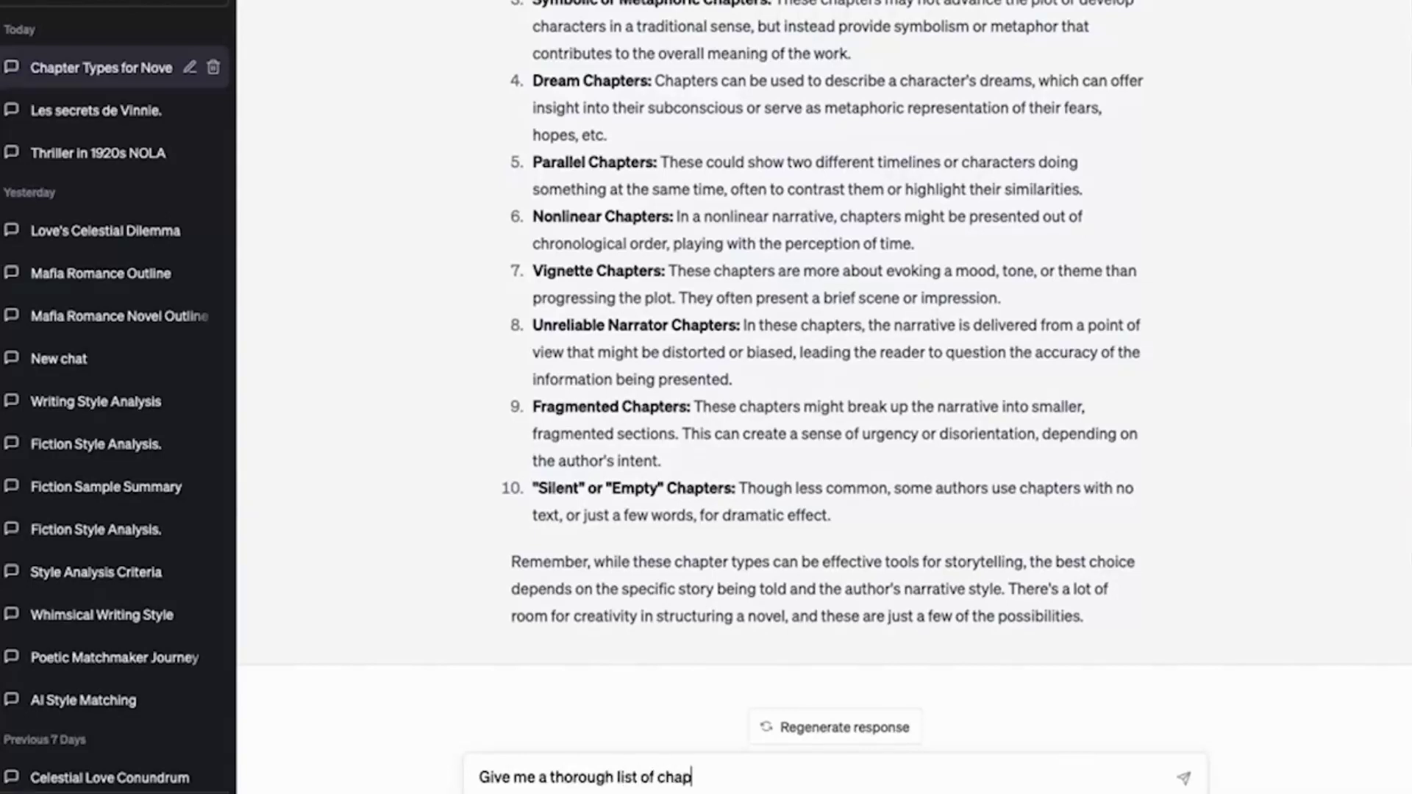
pyautogui.write('ter types I will need to const')
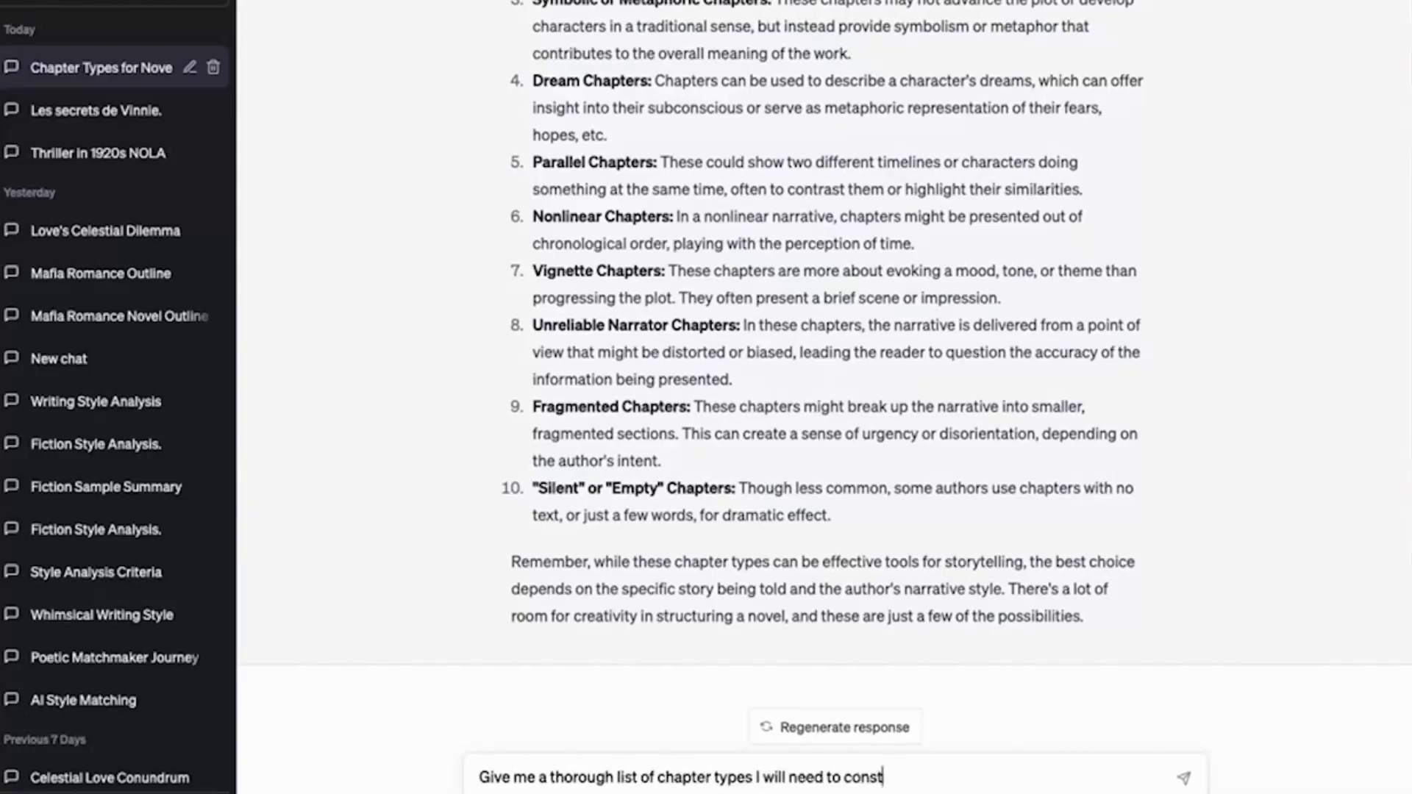
pyautogui.write('ruct an outline for a cozy mystery')
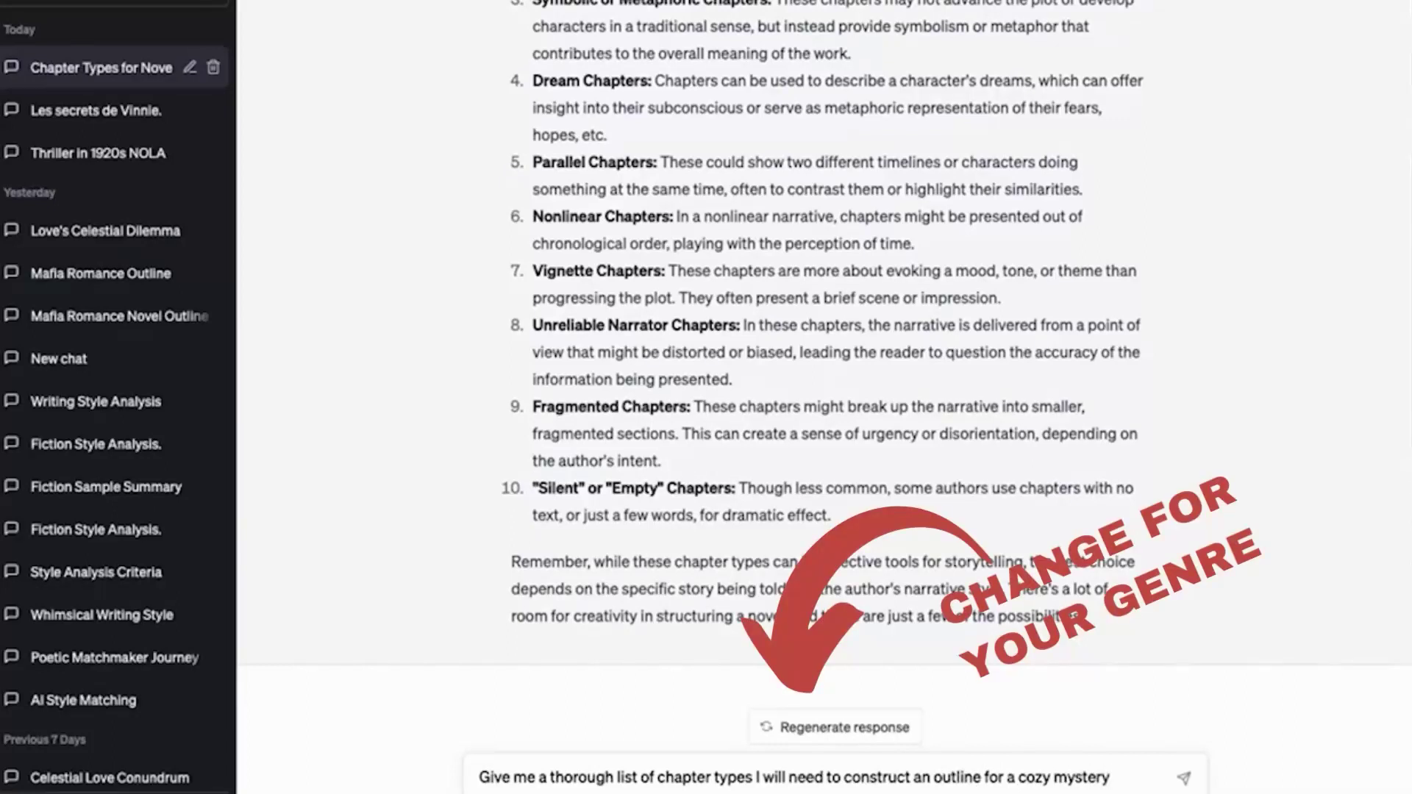
pyautogui.tripleClick(903, 778)
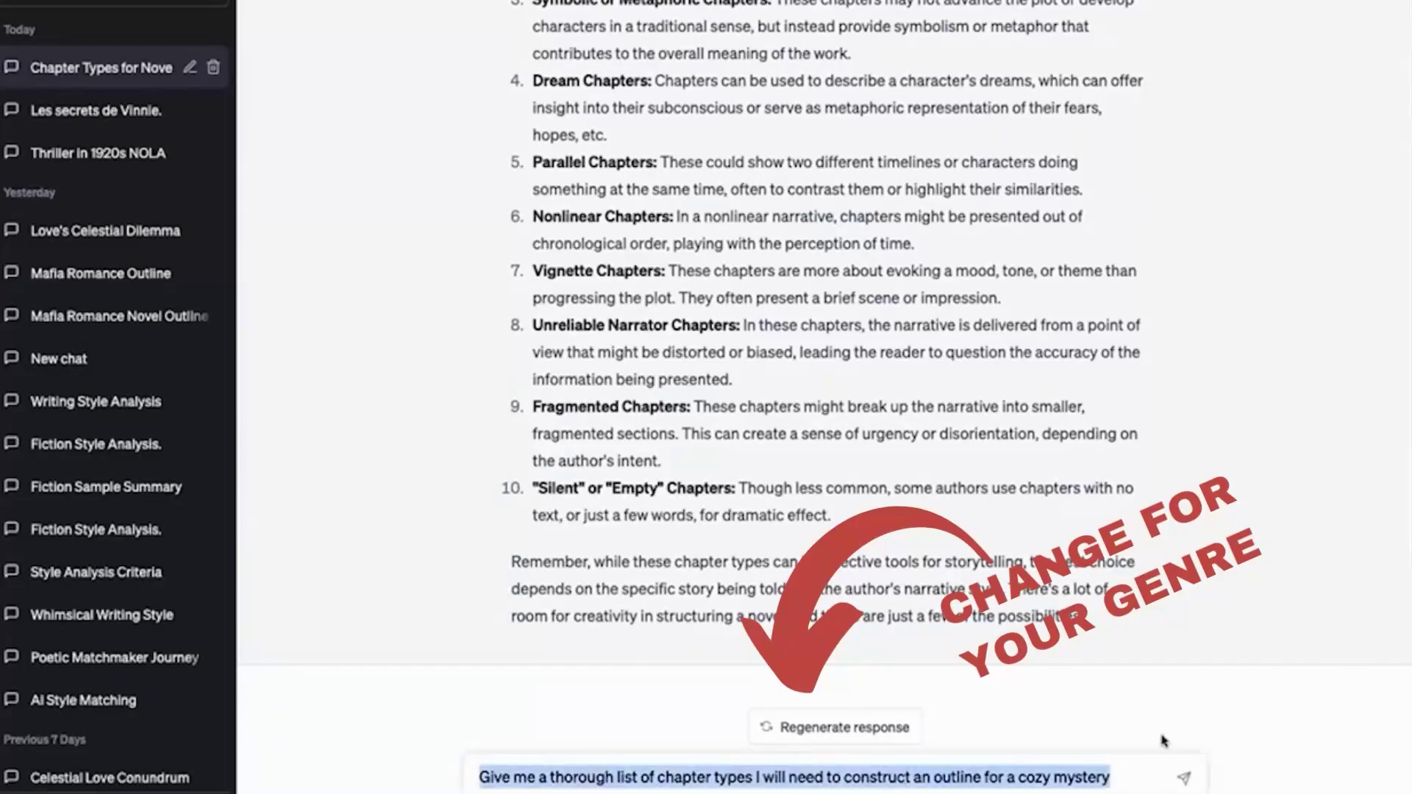
pyautogui.click(1148, 770)
pyautogui.press('Return')
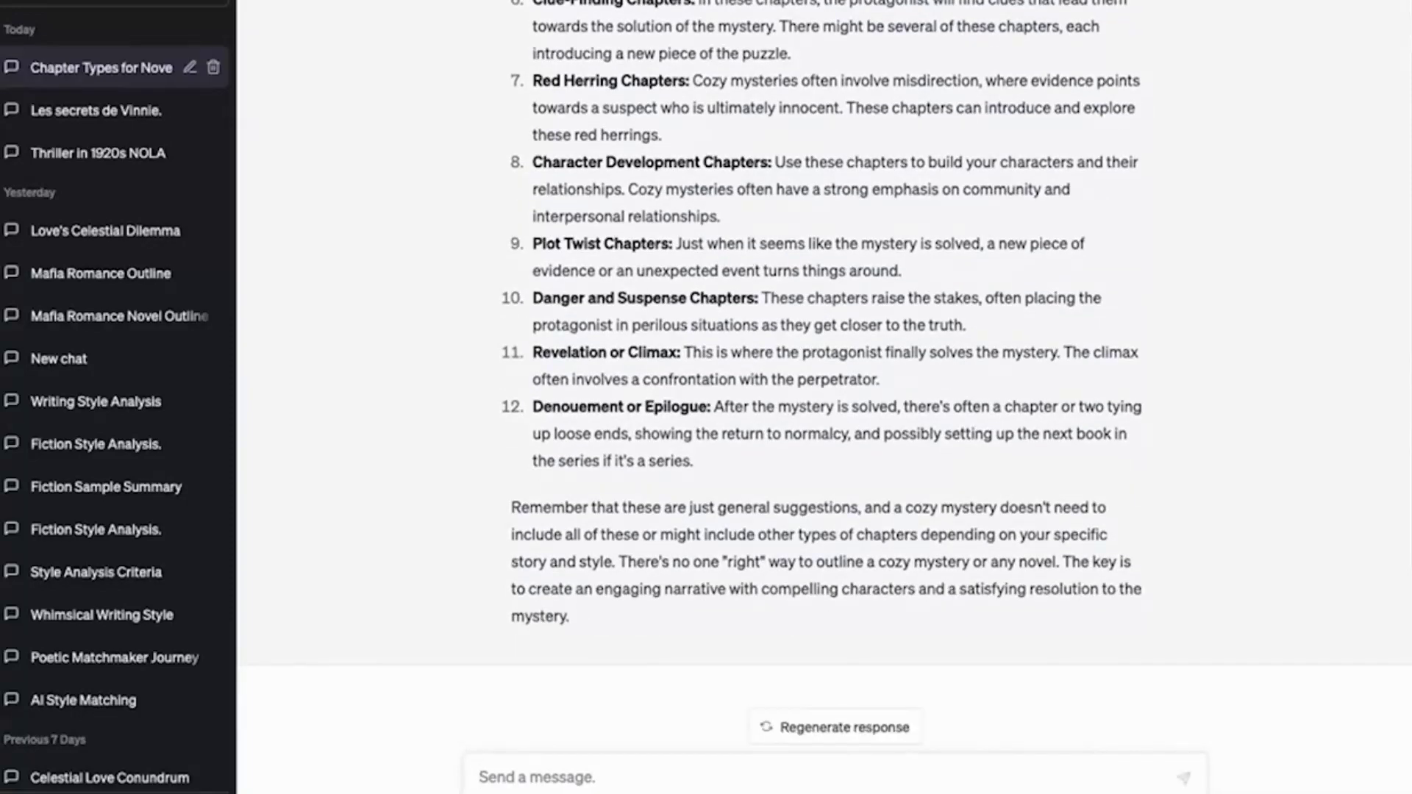
# Step: Send the follow-up 'Are there any more?' to get more cozy mystery chapter types
pyautogui.click(610, 780)
pyautogui.write('Are there')
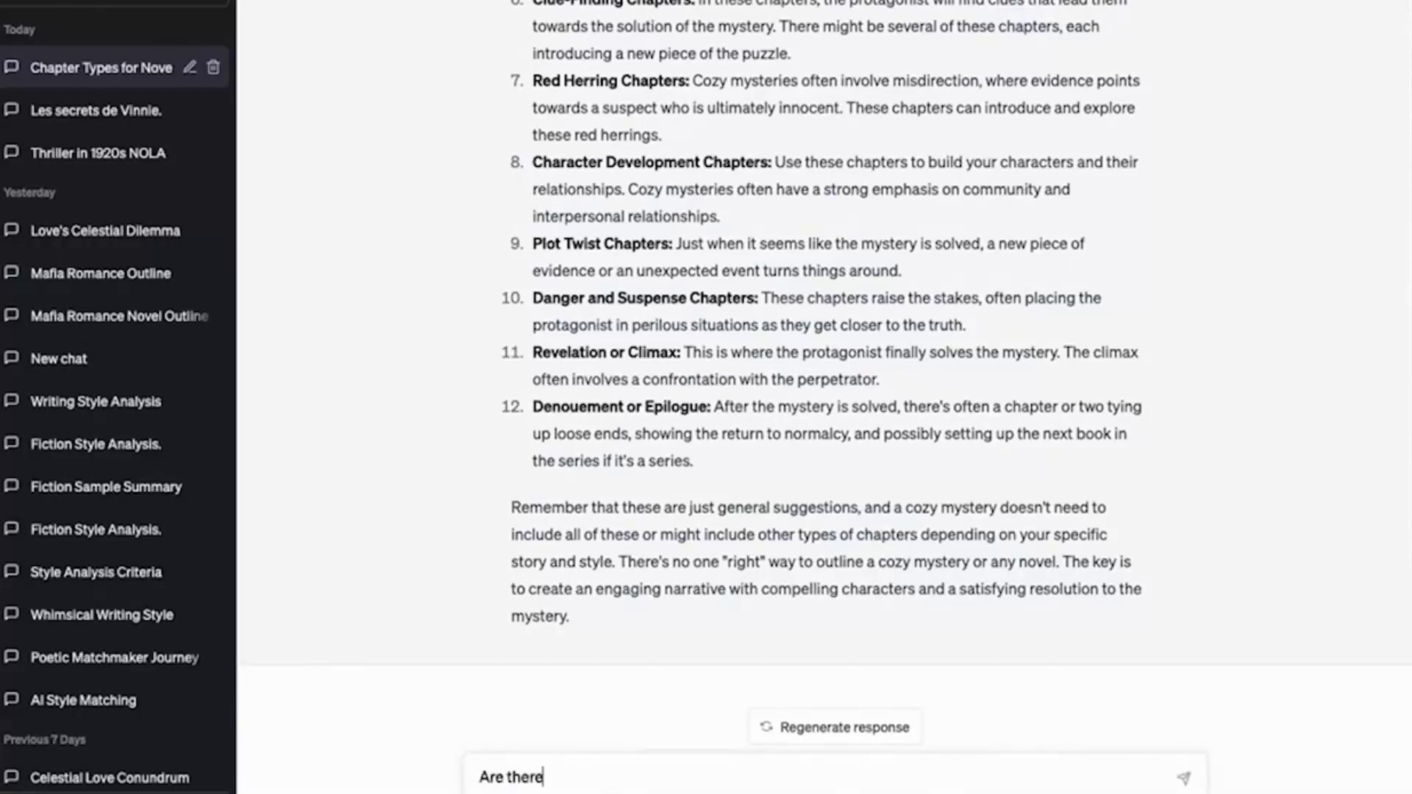
pyautogui.write(' any more?')
pyautogui.press('Return')
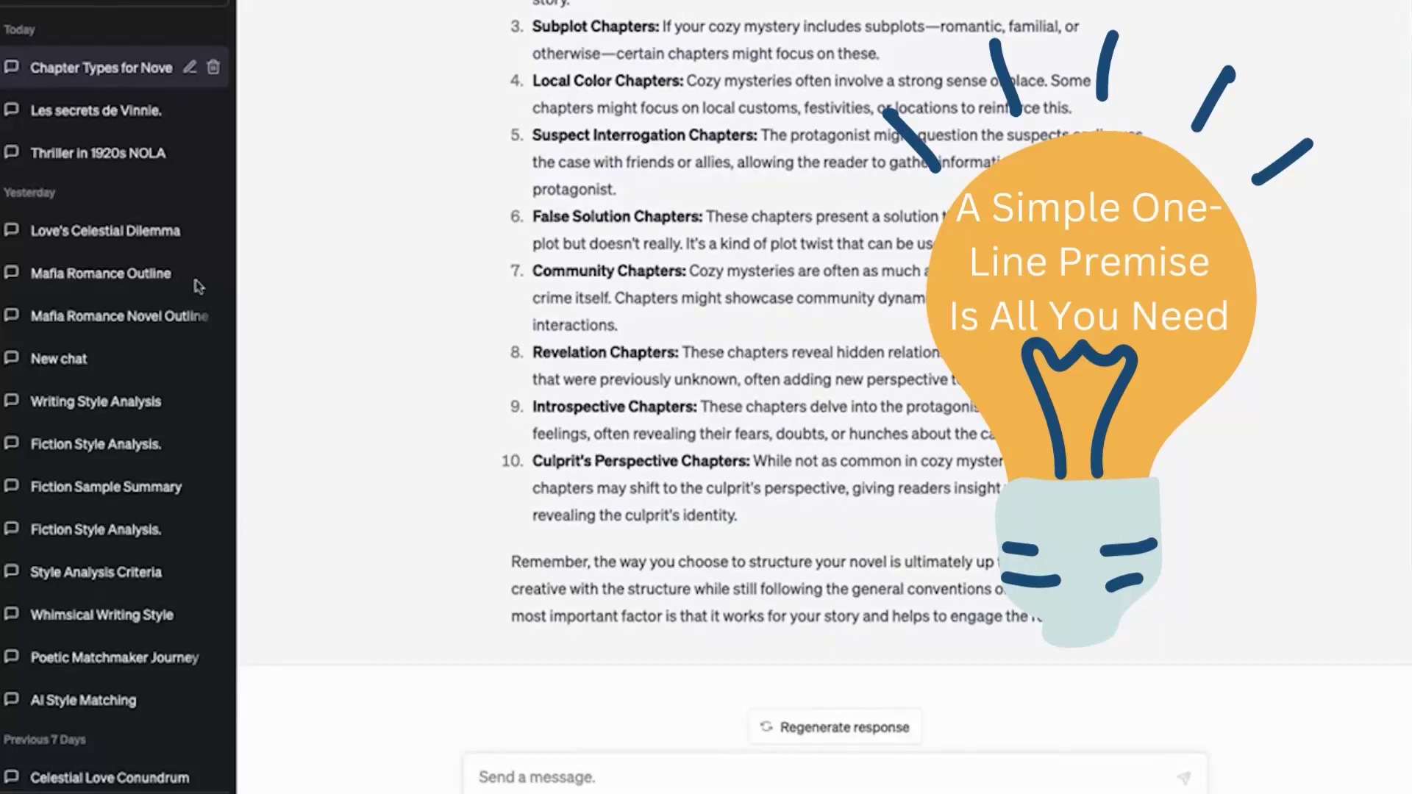
# Step: Draft a prompt for a cozy mystery outline: a dog walker finds a body in a dog park
pyautogui.write('Using the above')
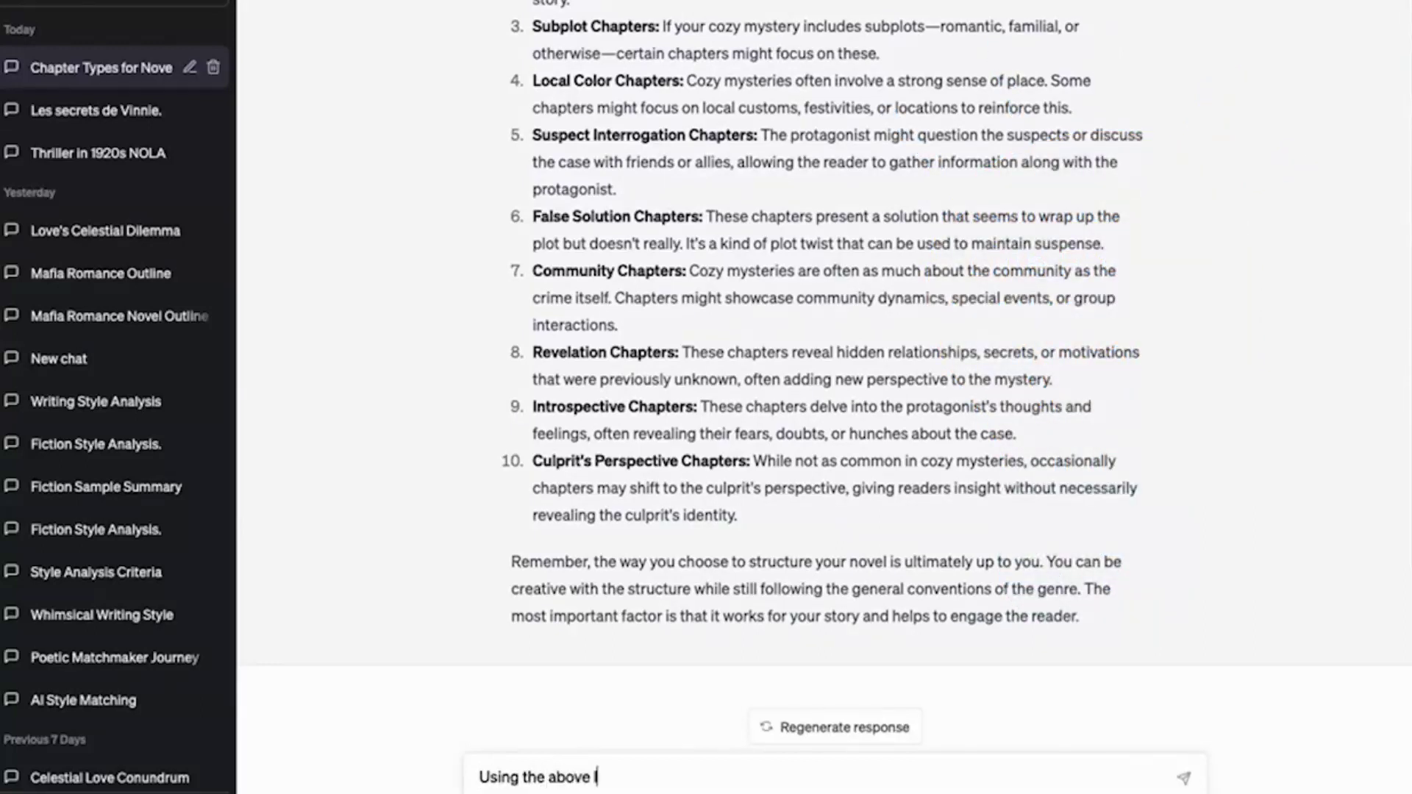
pyautogui.write(' lists for cozy myster')
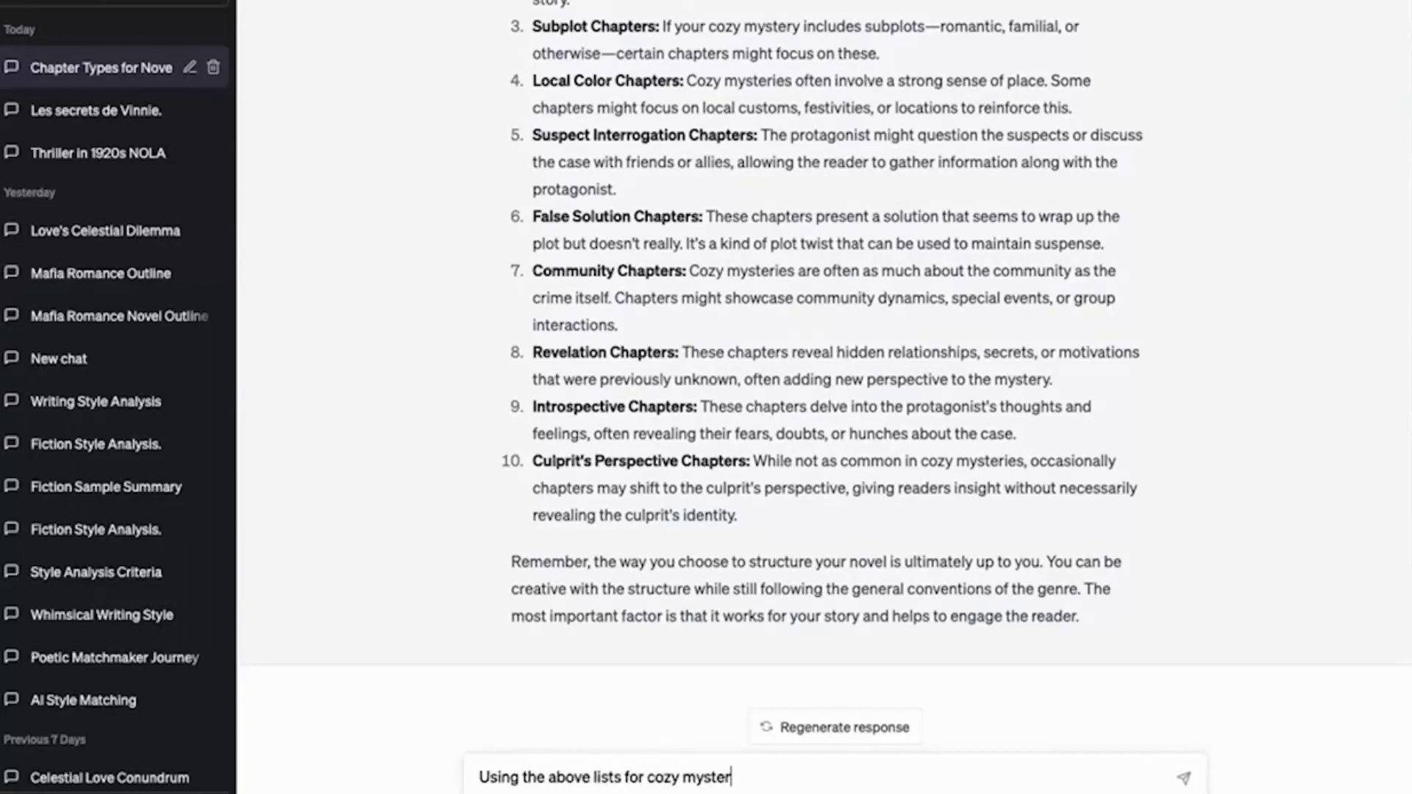
pyautogui.write('y chapters, please con')
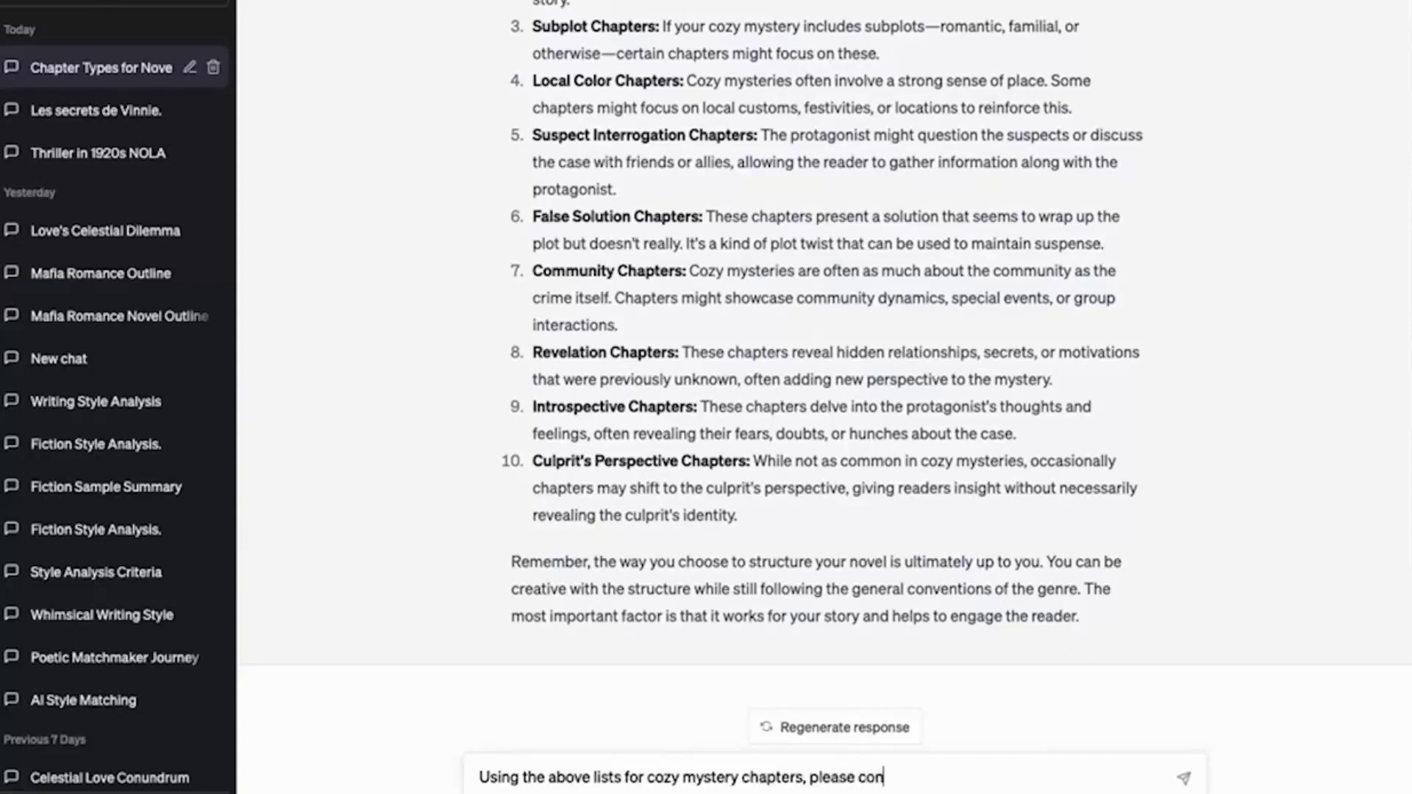
pyautogui.write('struct an outline for a')
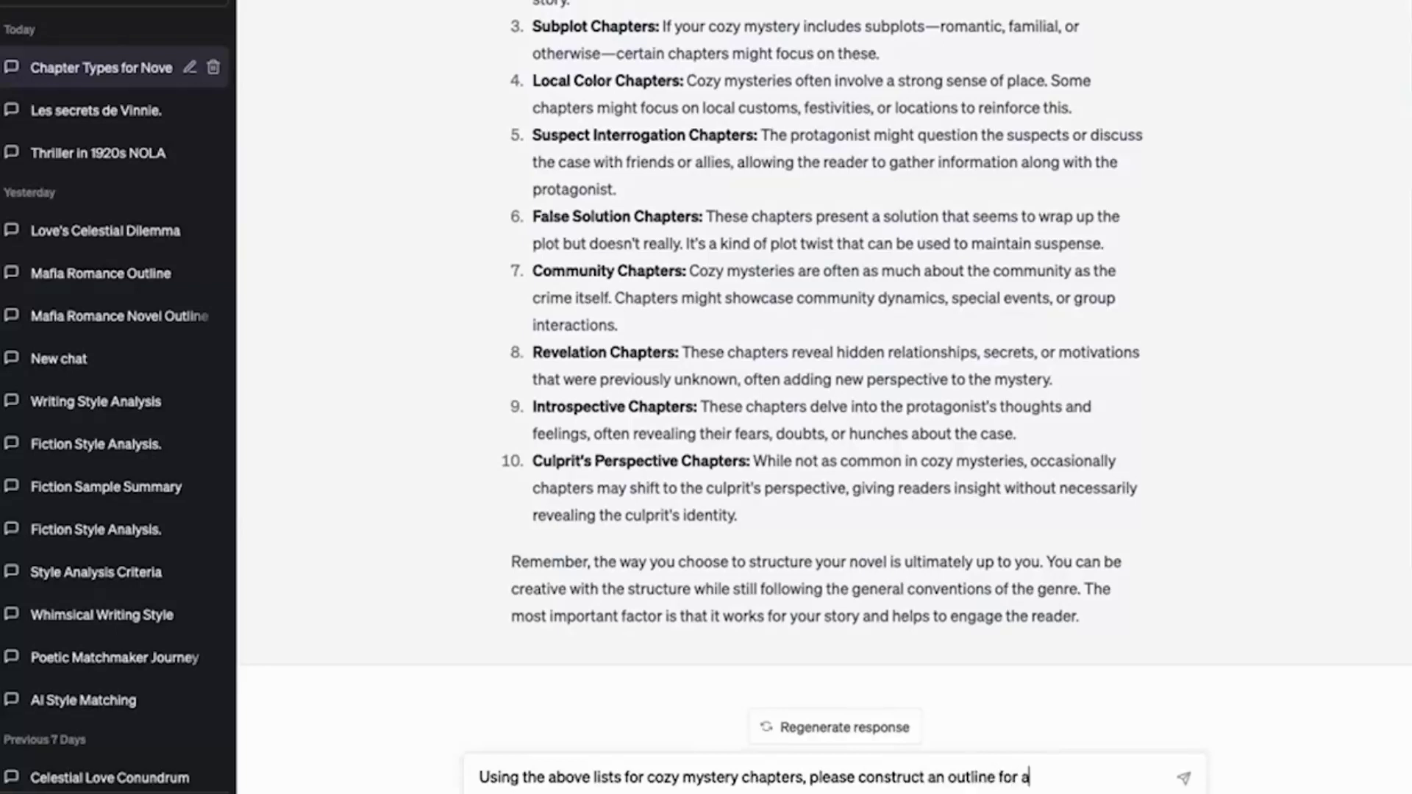
pyautogui.write(' cozy msutery novel')
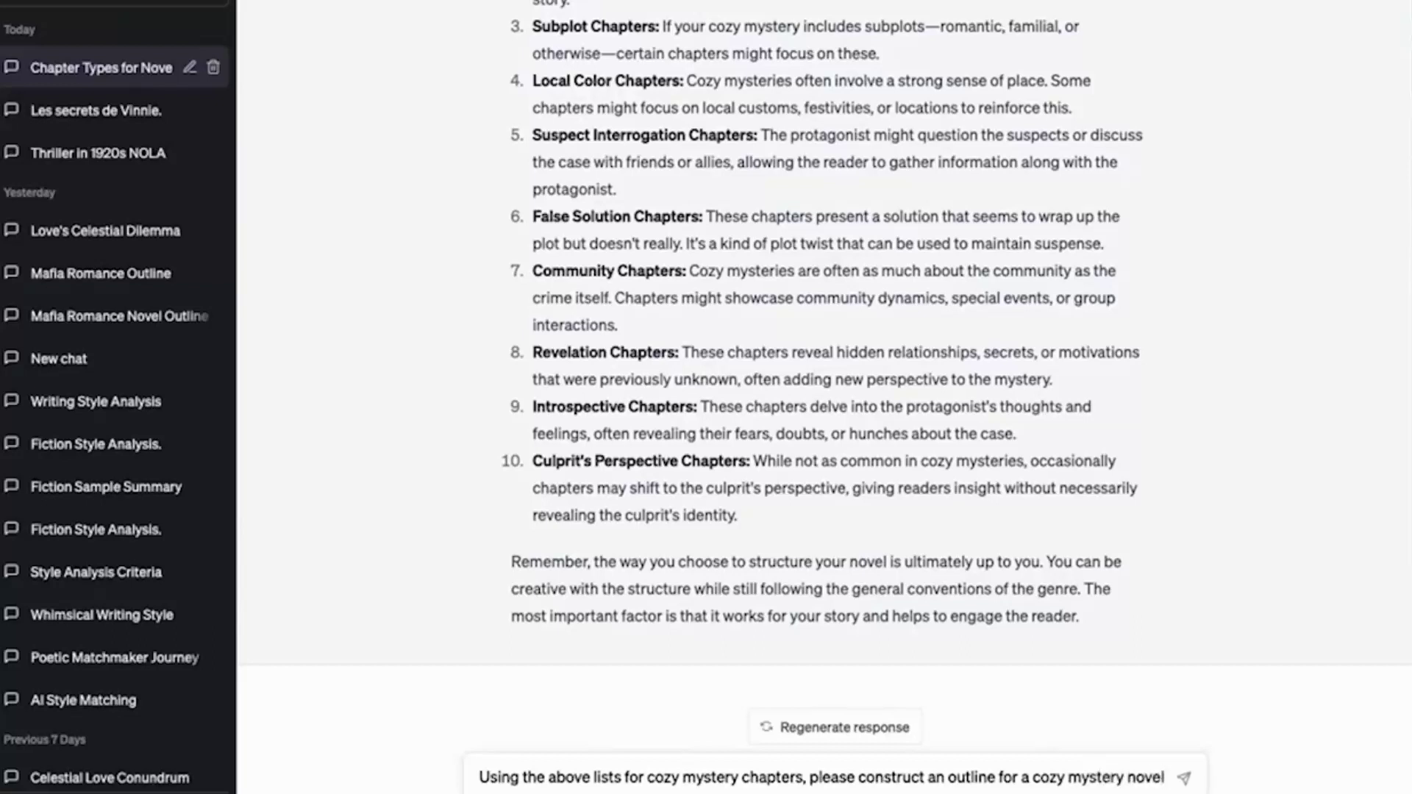
pyautogui.write('about')
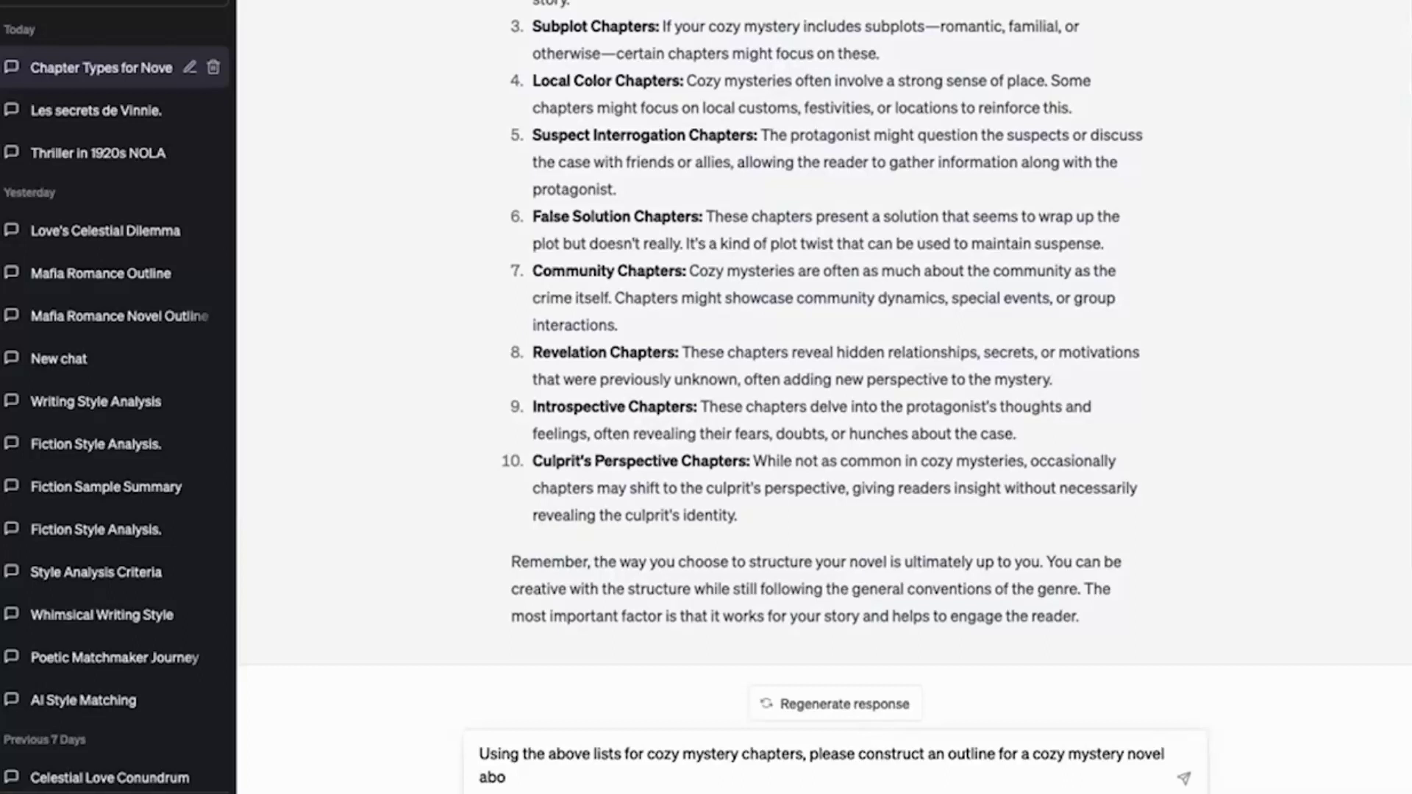
pyautogui.press('BackSpace')
pyautogui.press('BackSpace')
pyautogui.write('that includes a dog ')
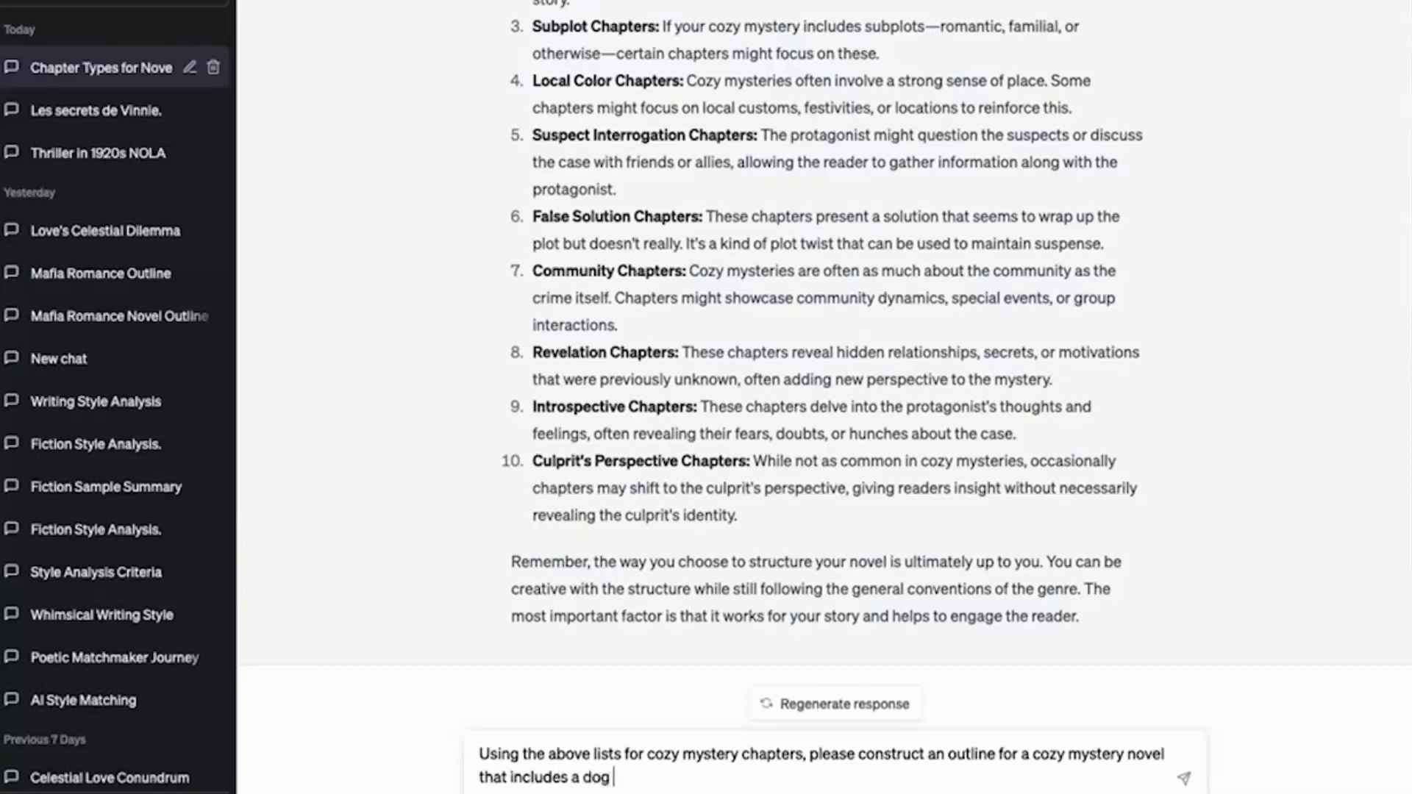
pyautogui.write('walker stumblin')
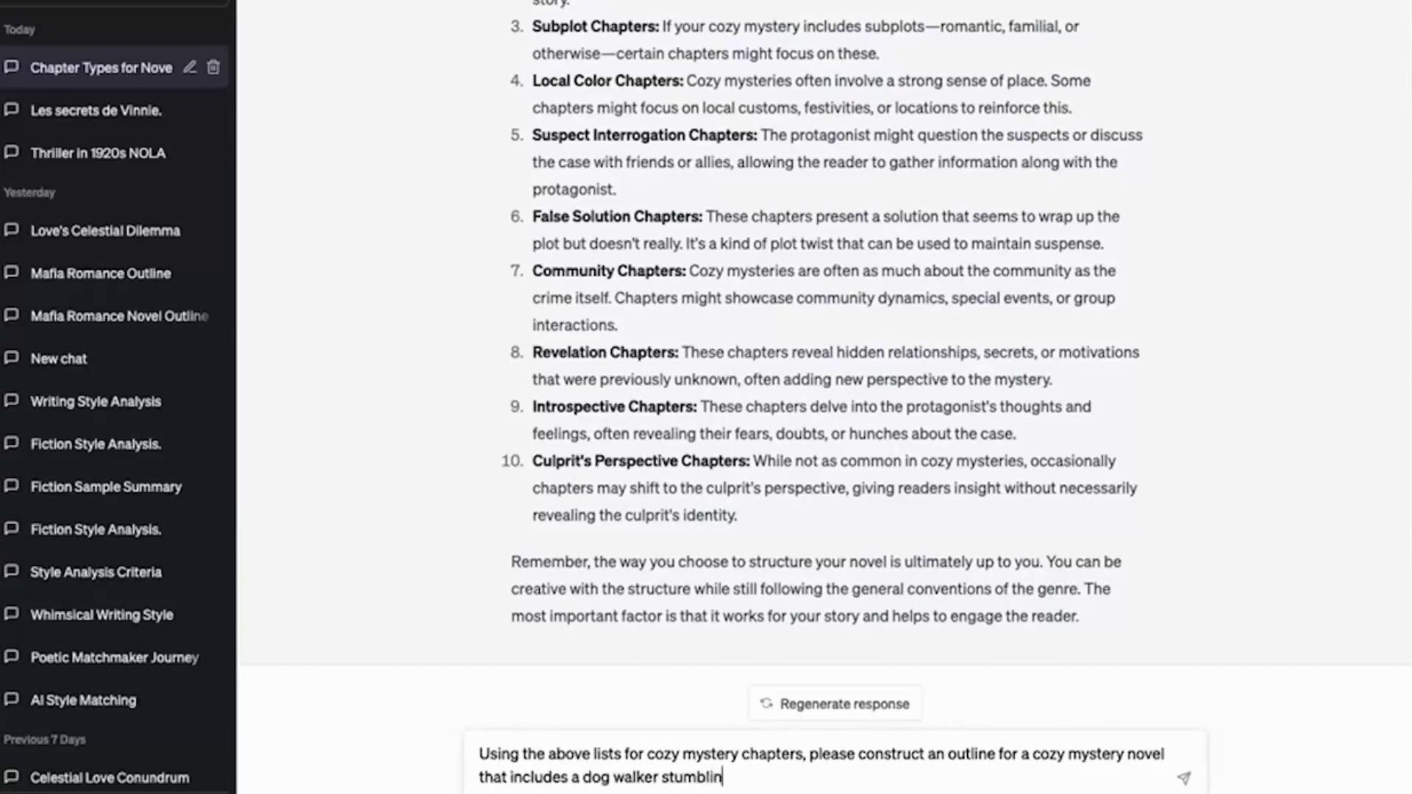
pyautogui.write('ing on a body in a dog')
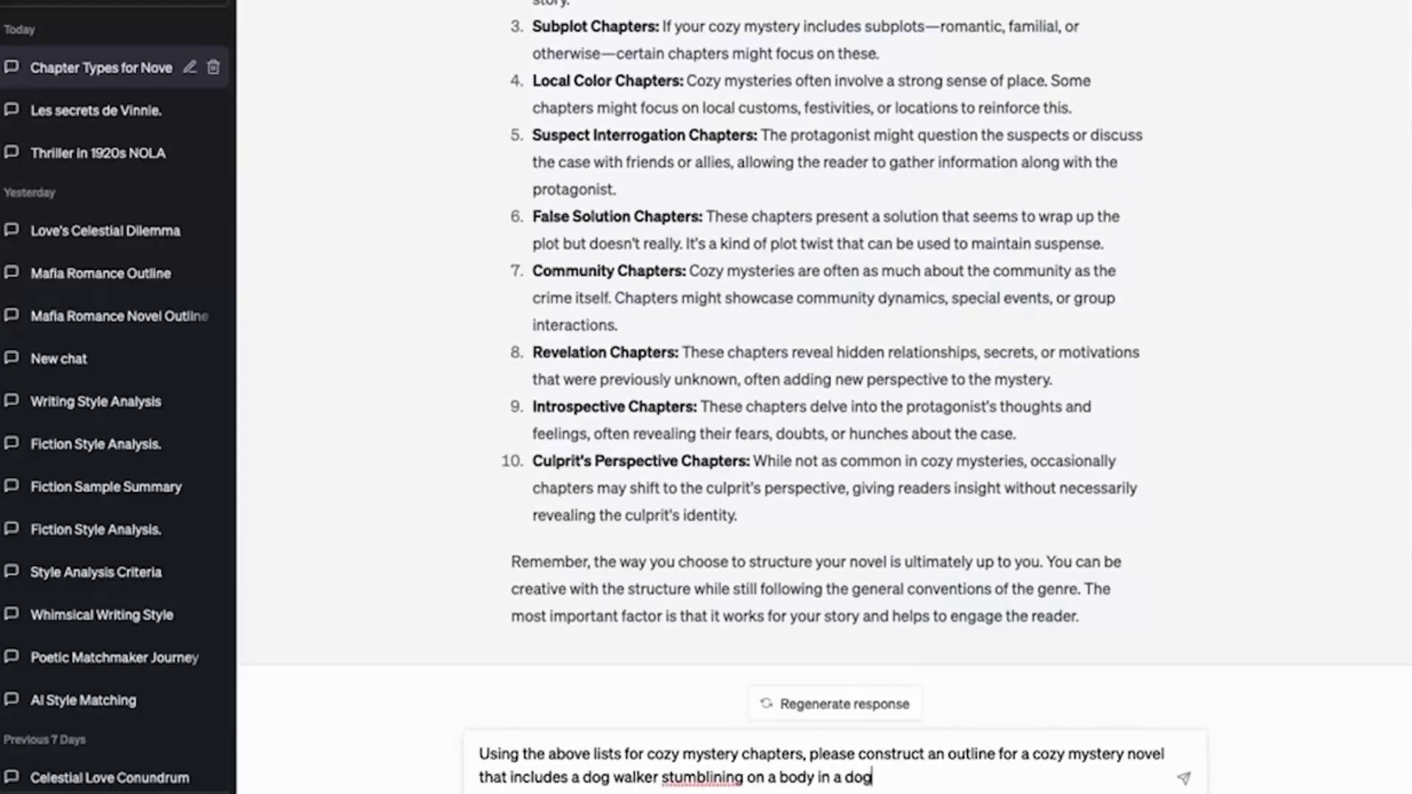
pyautogui.write('park. Please write speci')
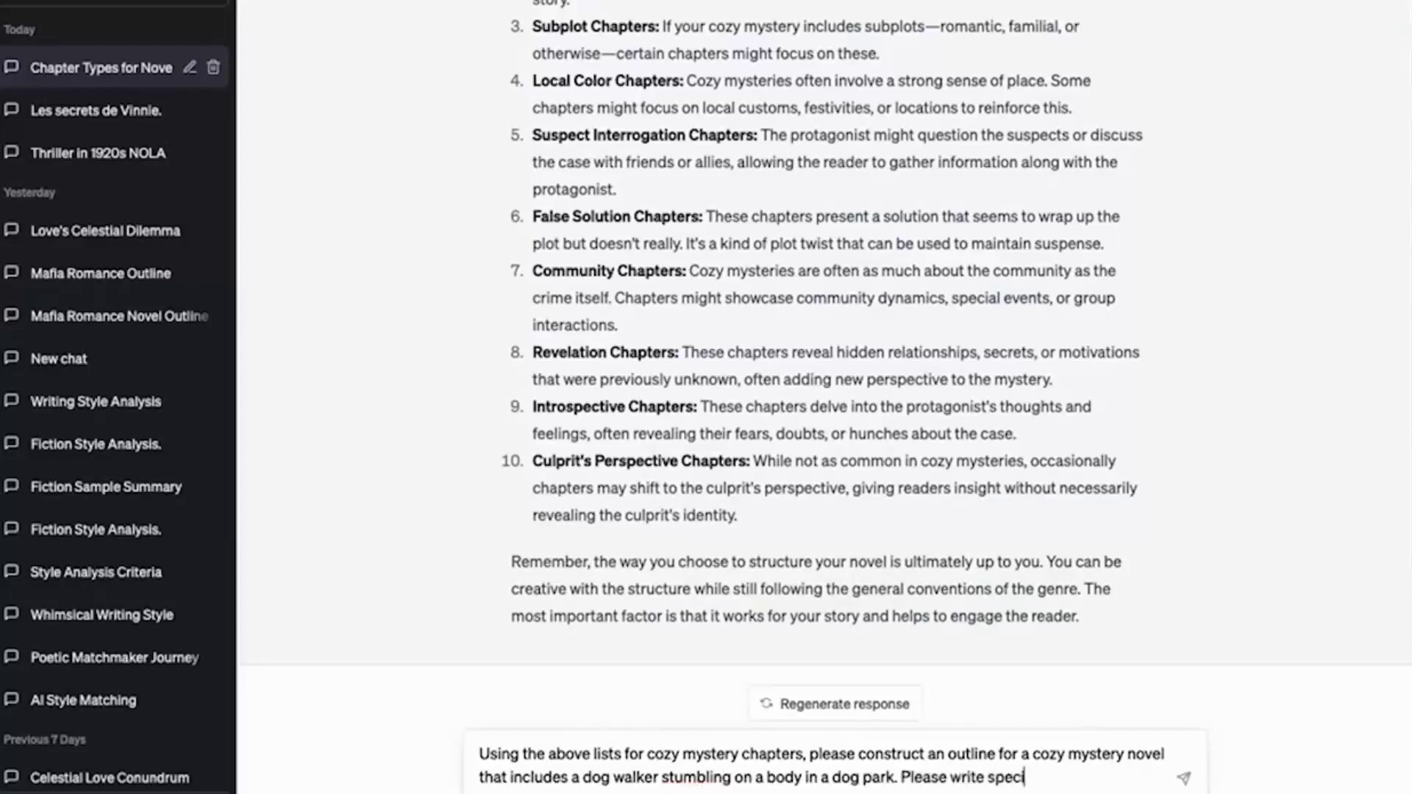
pyautogui.write('fic character name')
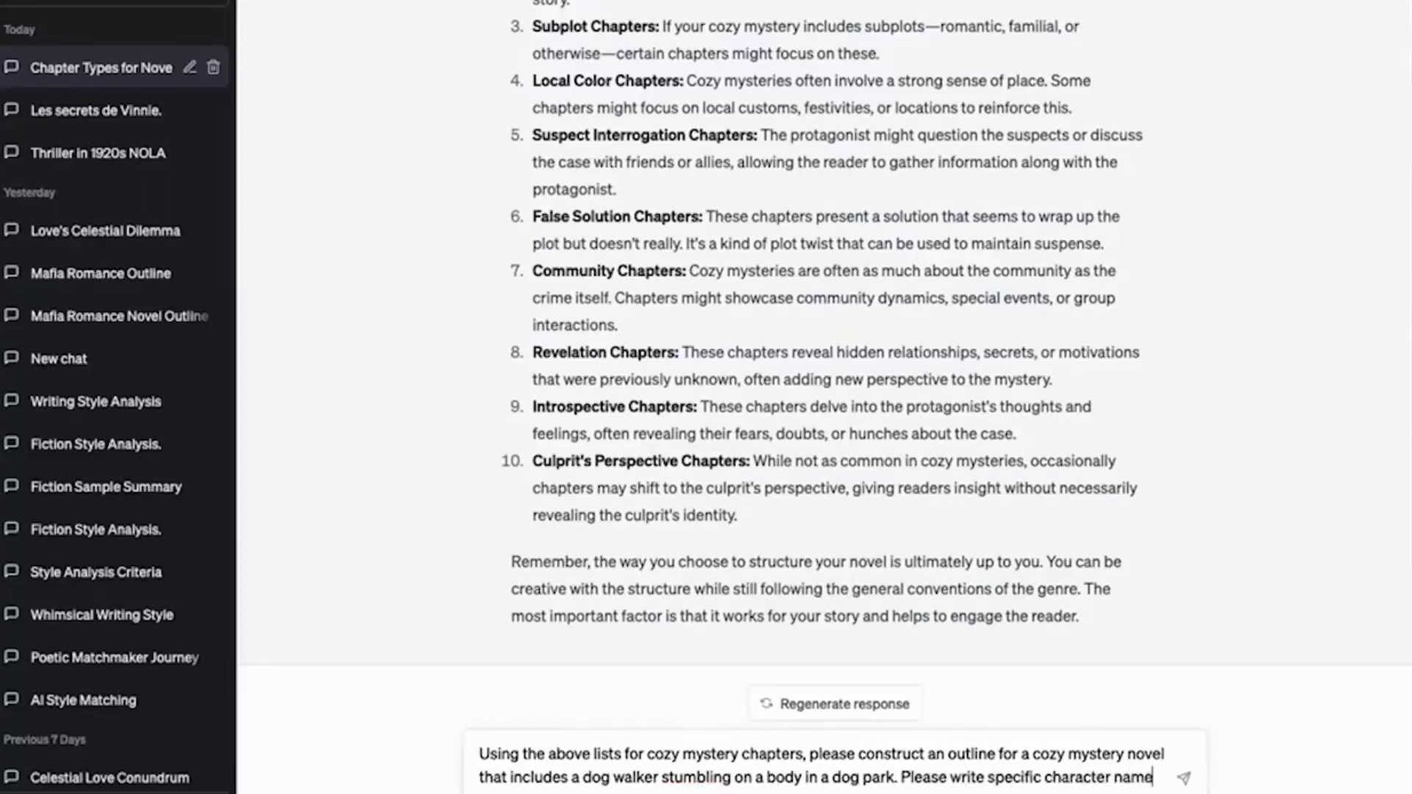
pyautogui.write('s and even')
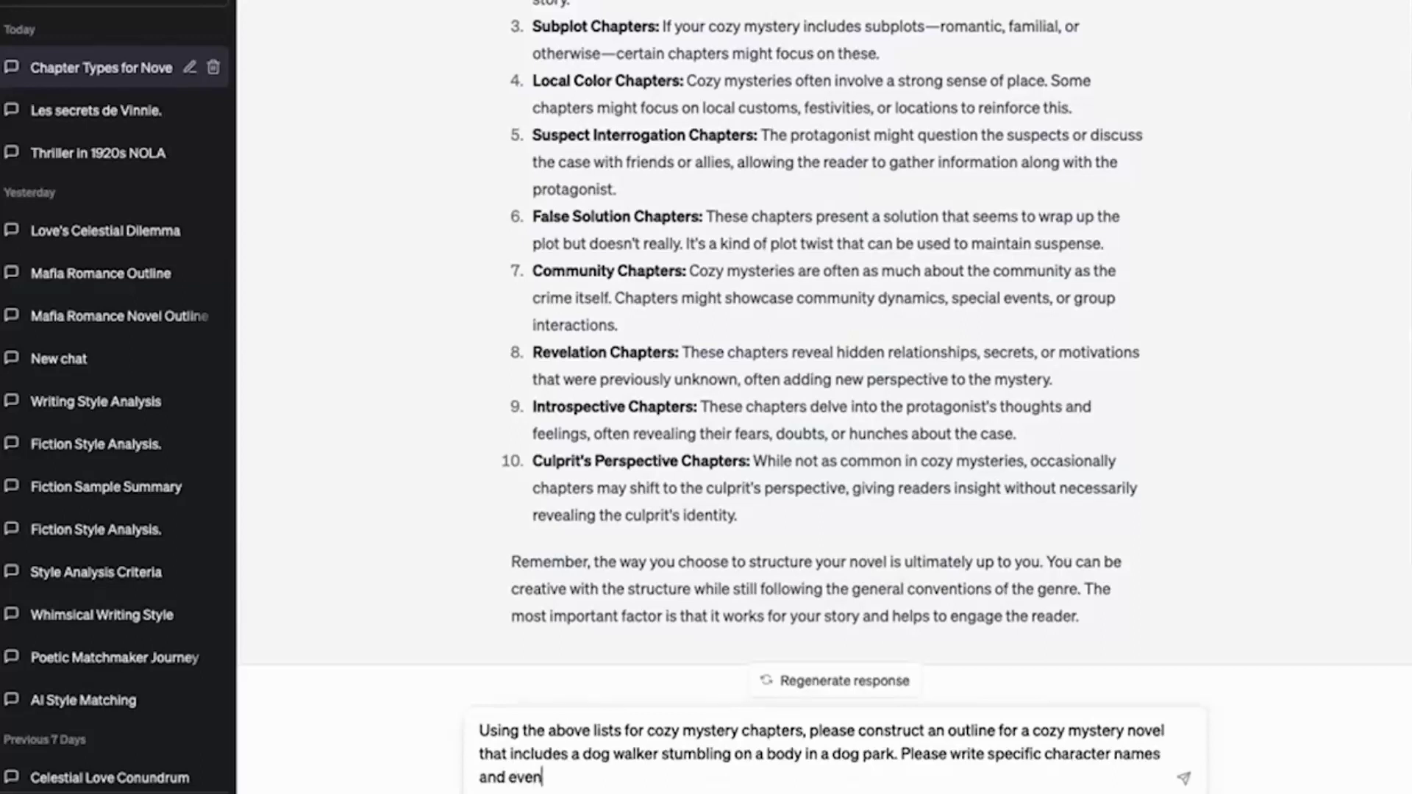
pyautogui.write('ts in teh ou')
pyautogui.write(' outline, ')
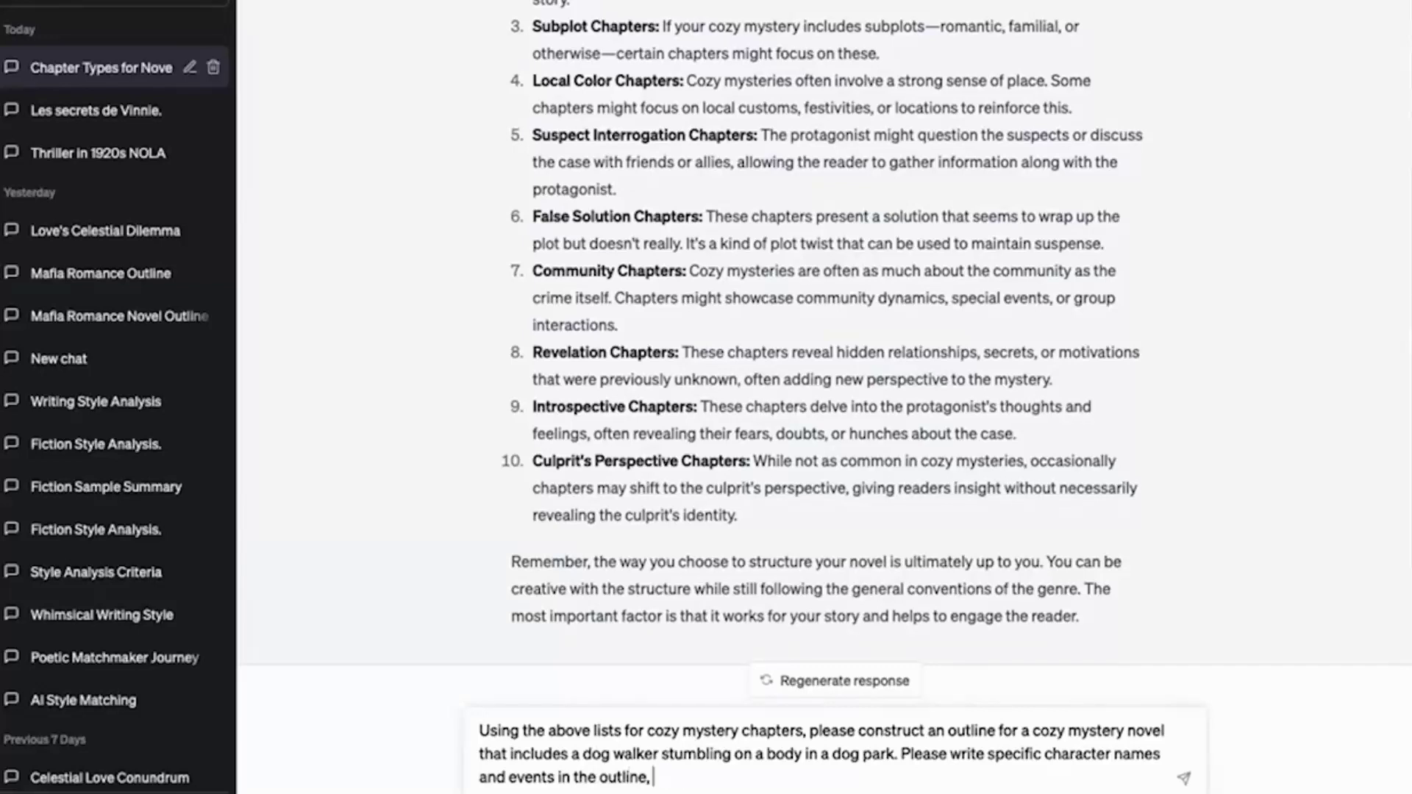
pyautogui.write('nothiso it will be ea')
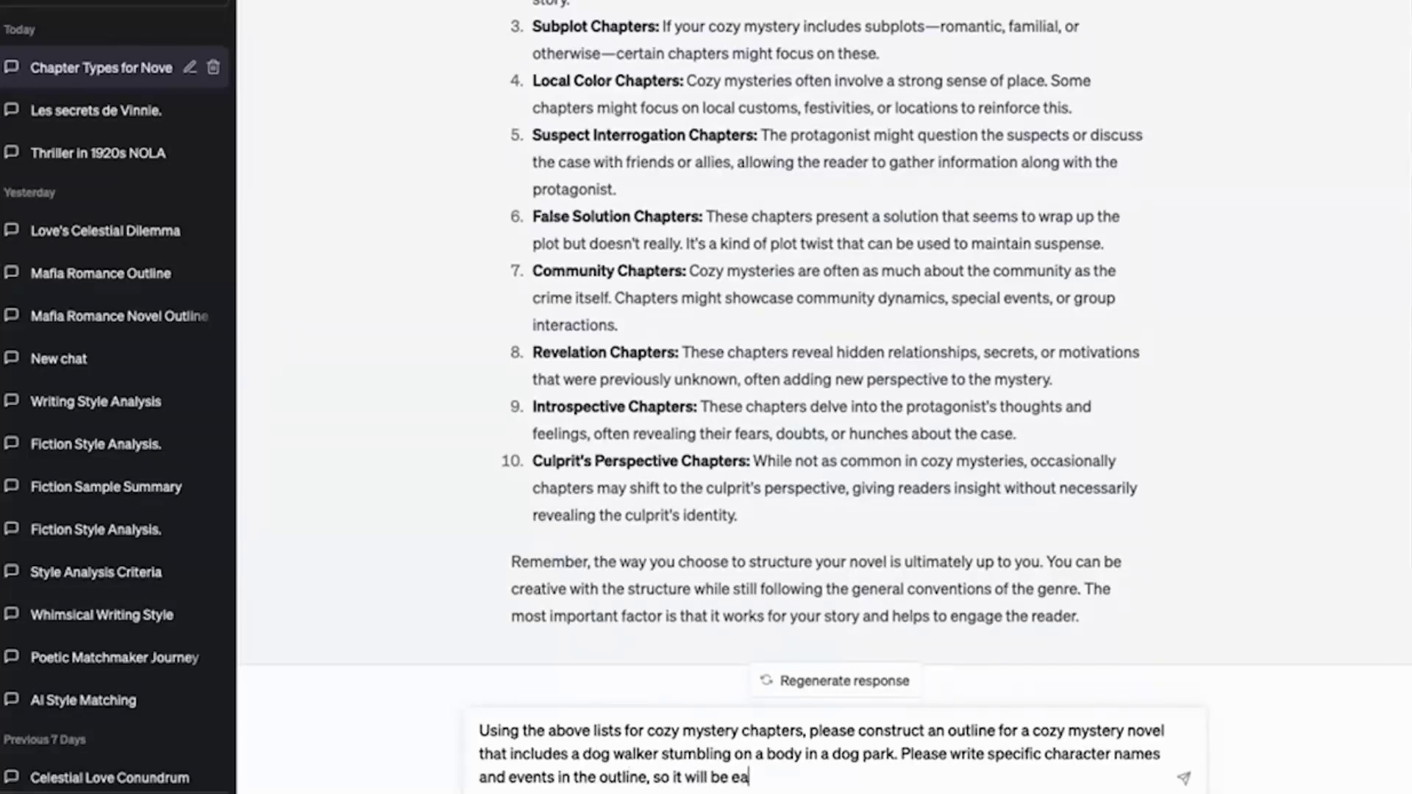
pyautogui.write('sy to write the ')
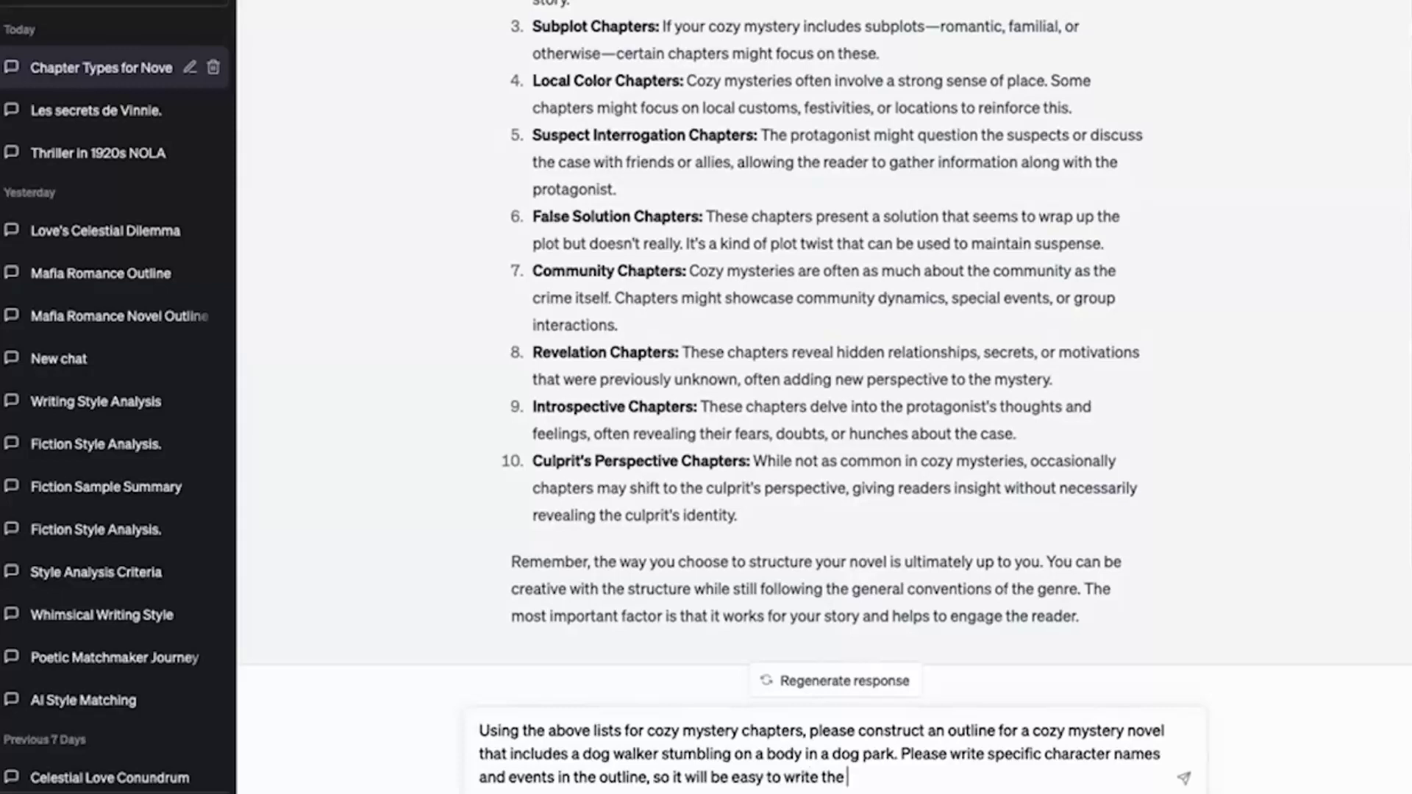
pyautogui.write('story. You can rep')
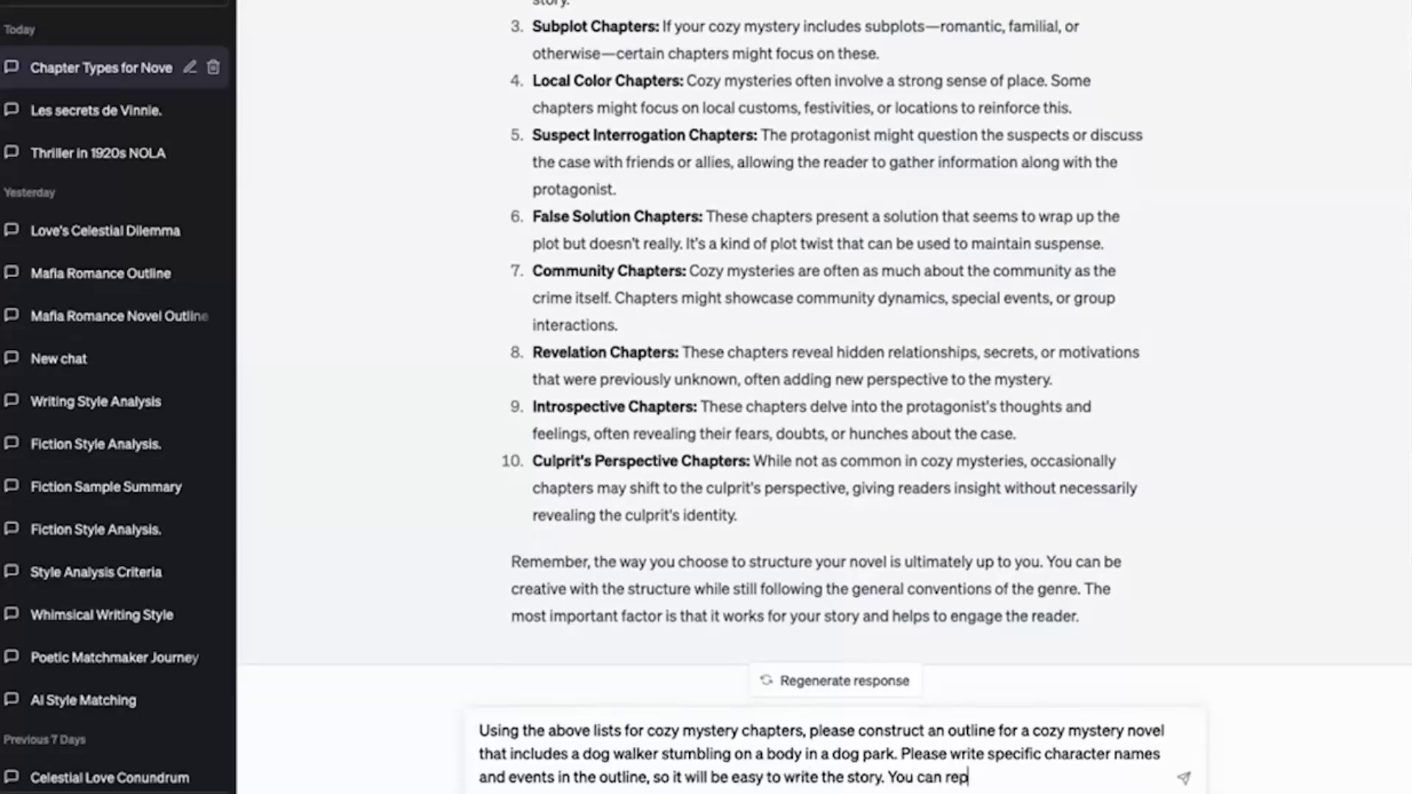
pyautogui.write('eas chapter types')
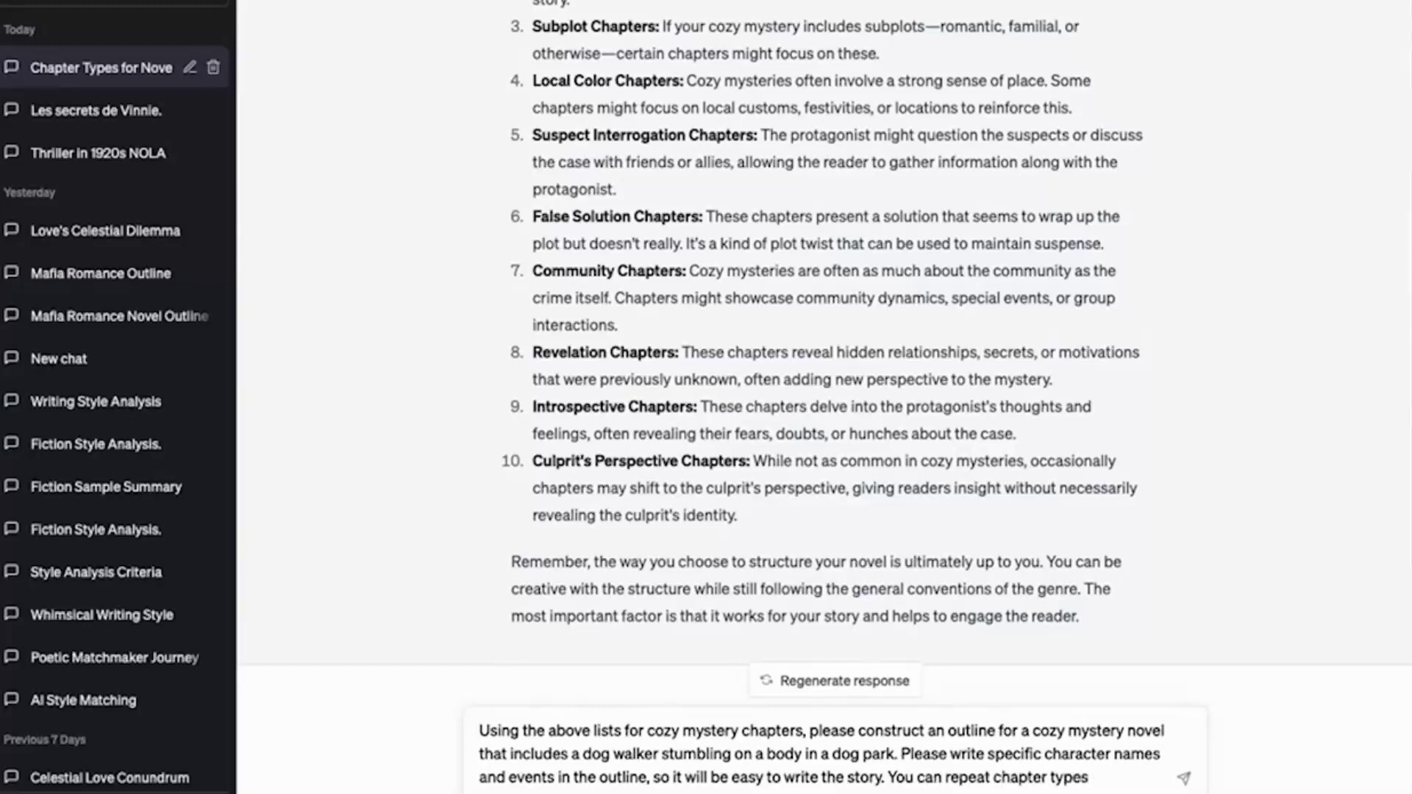
pyautogui.hotkey('ctrl', 'a')
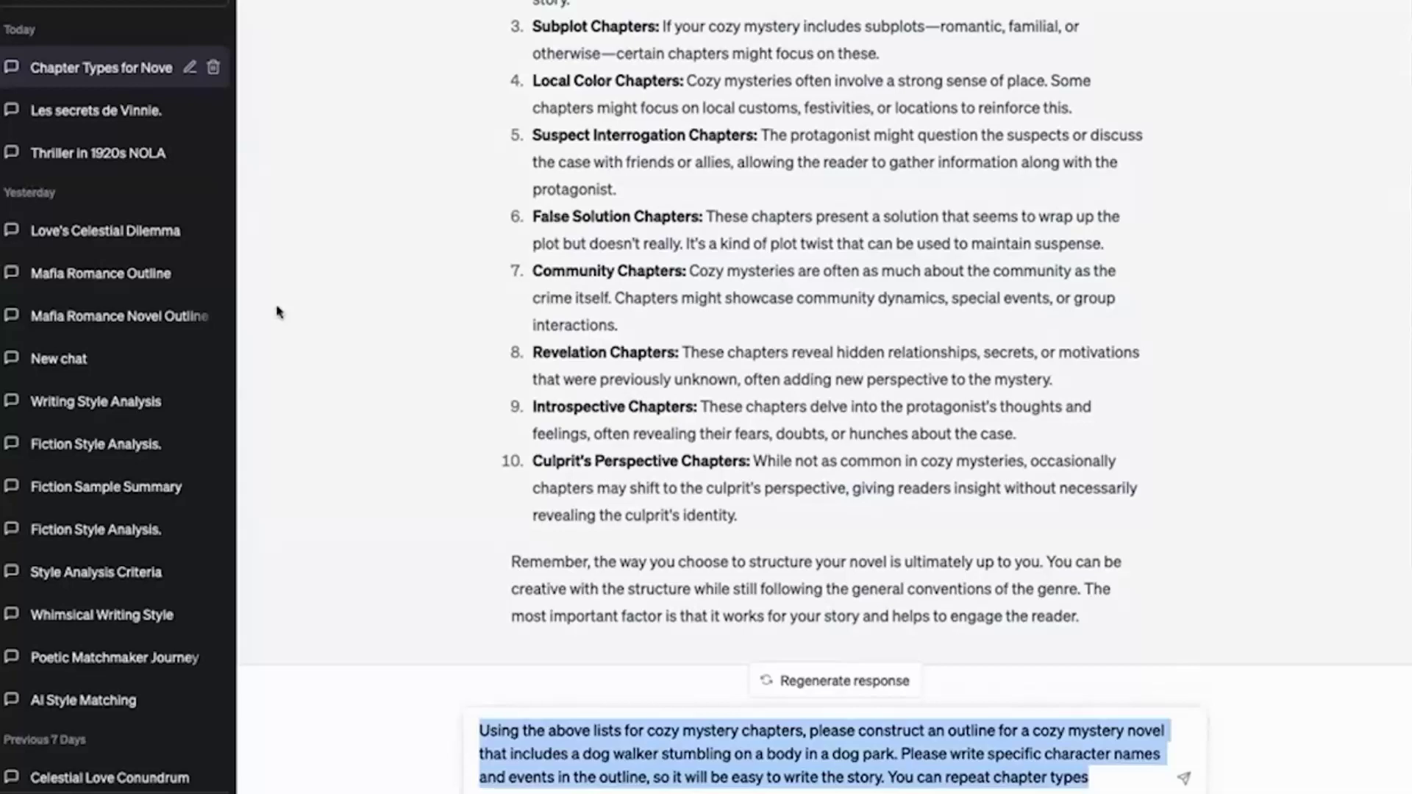
pyautogui.scroll(20, 788, 226)
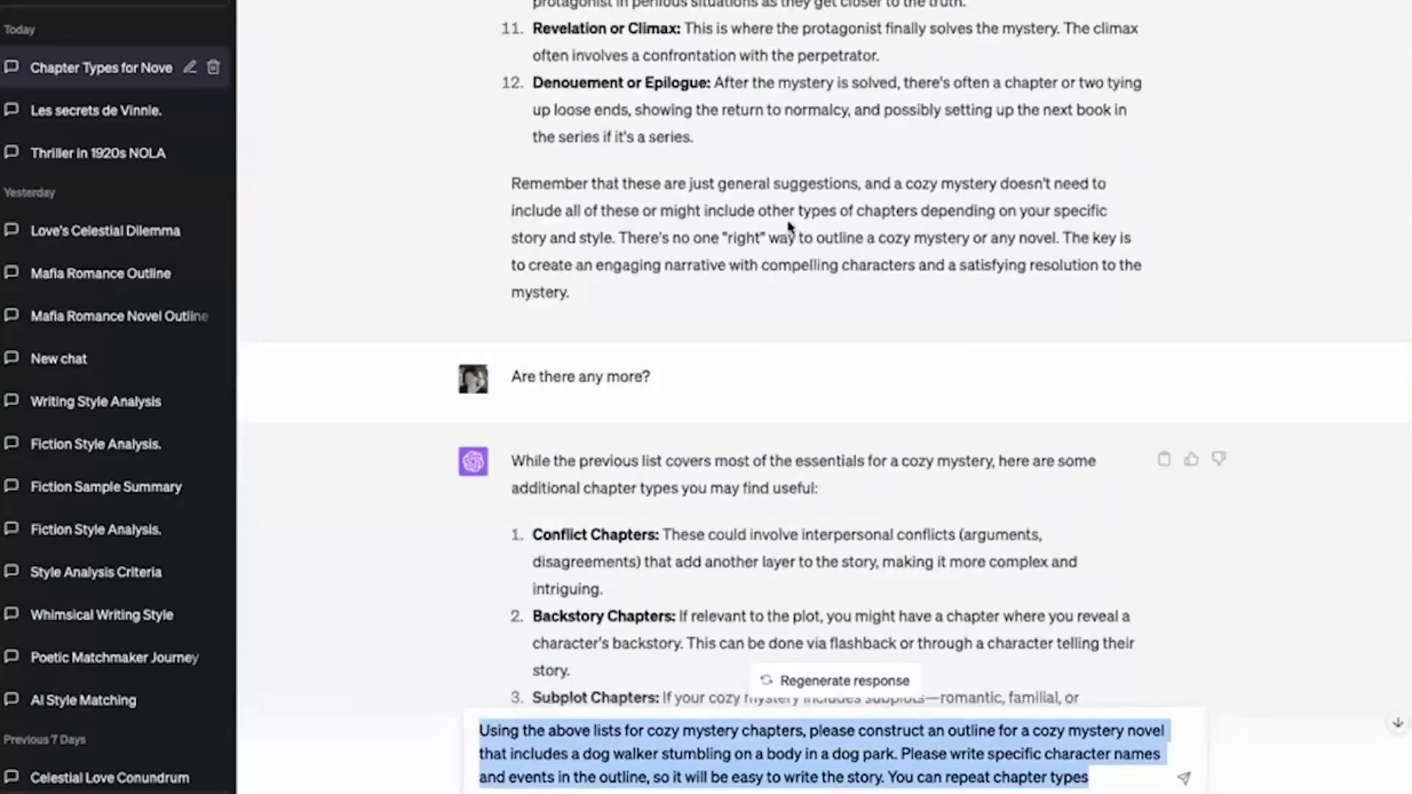
pyautogui.scroll(10, 788, 226)
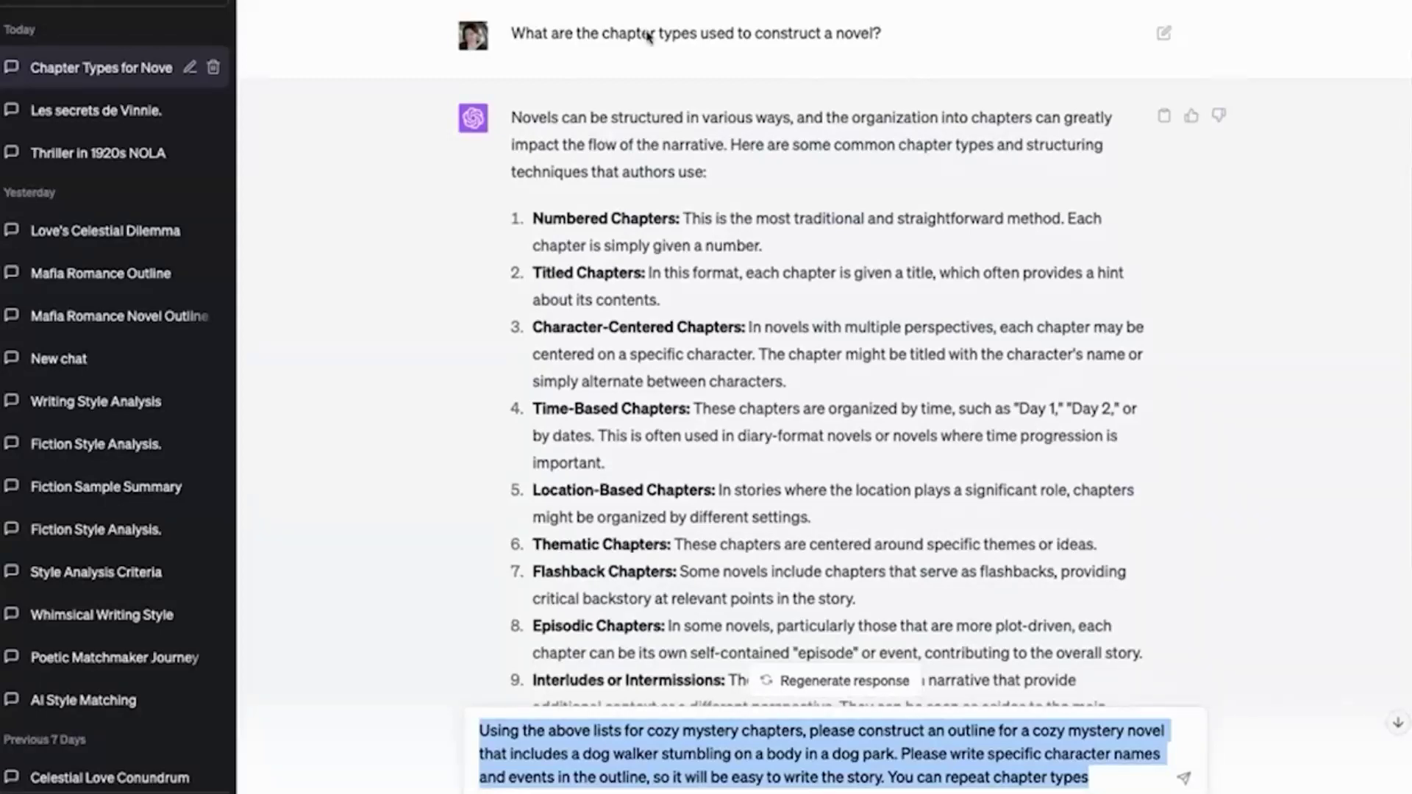
pyautogui.scroll(-10, 662, 88)
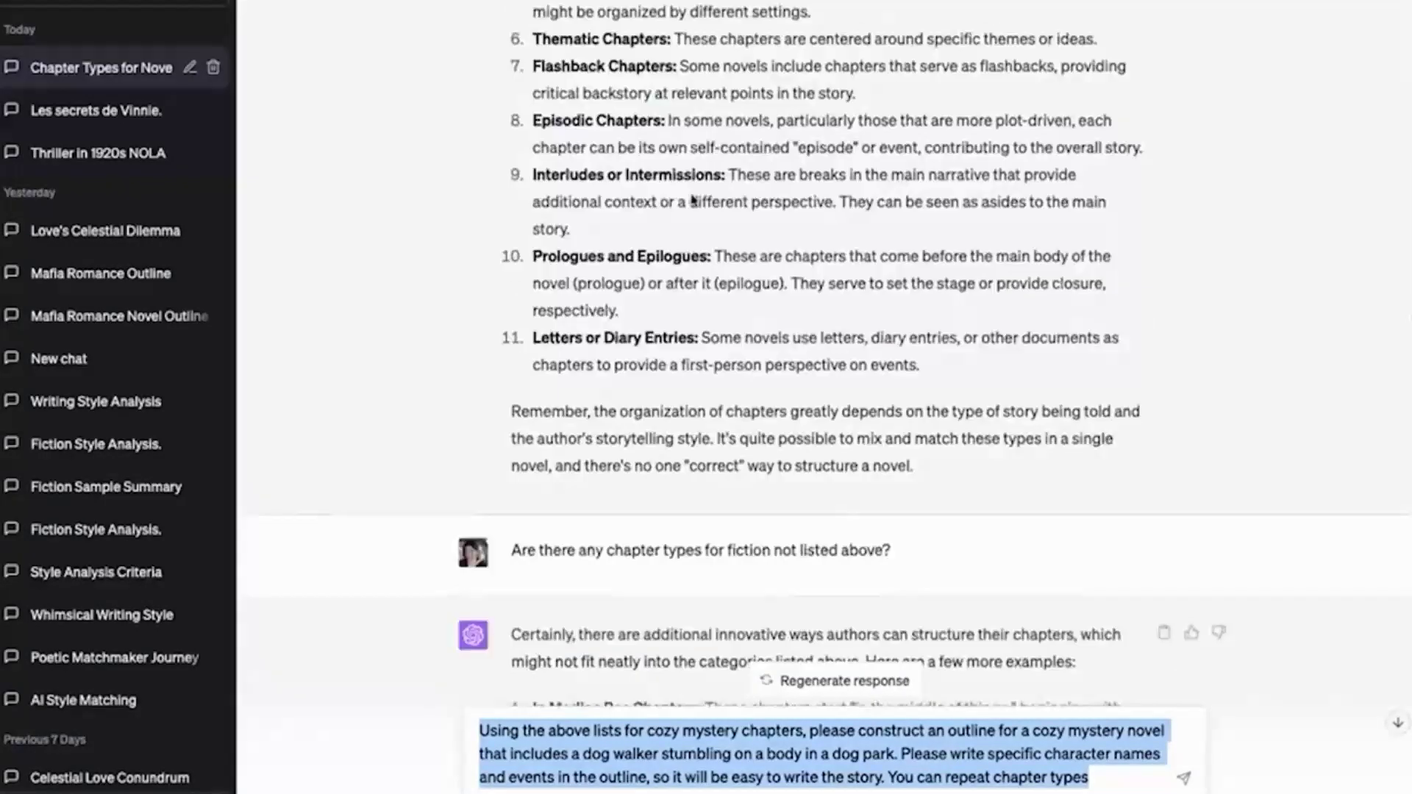
pyautogui.scroll(-5, 695, 220)
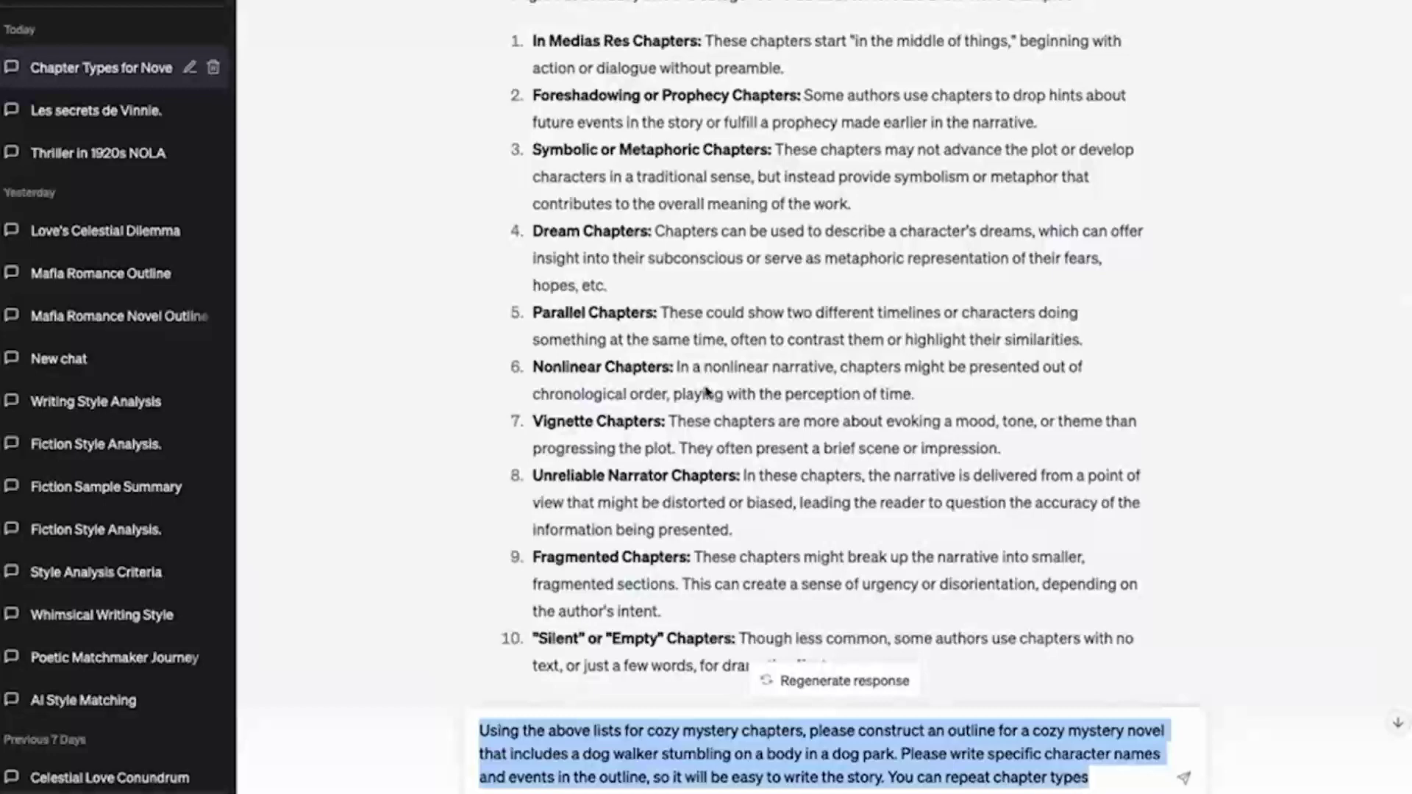
pyautogui.scroll(3, 705, 384)
pyautogui.scroll(2, 704, 384)
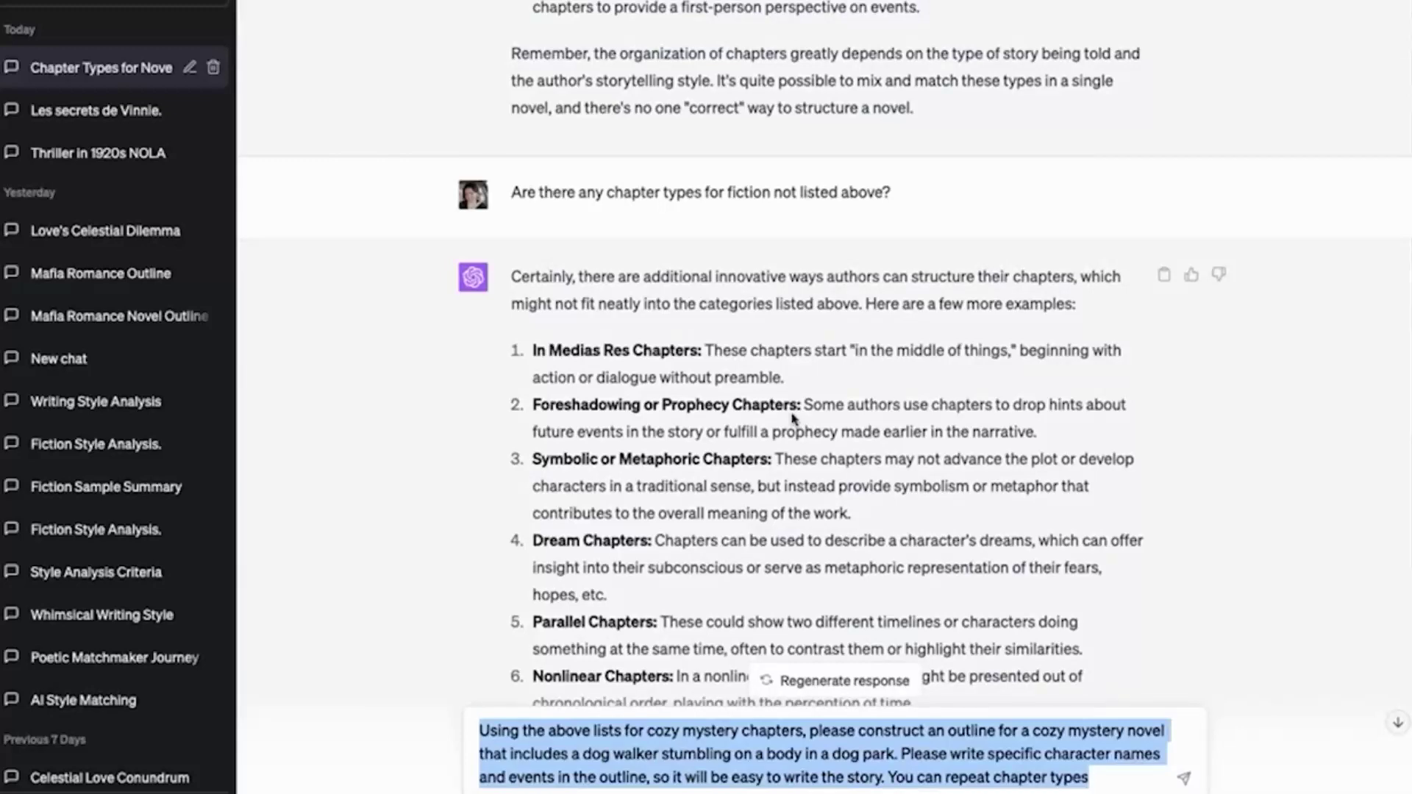
pyautogui.click(1102, 779)
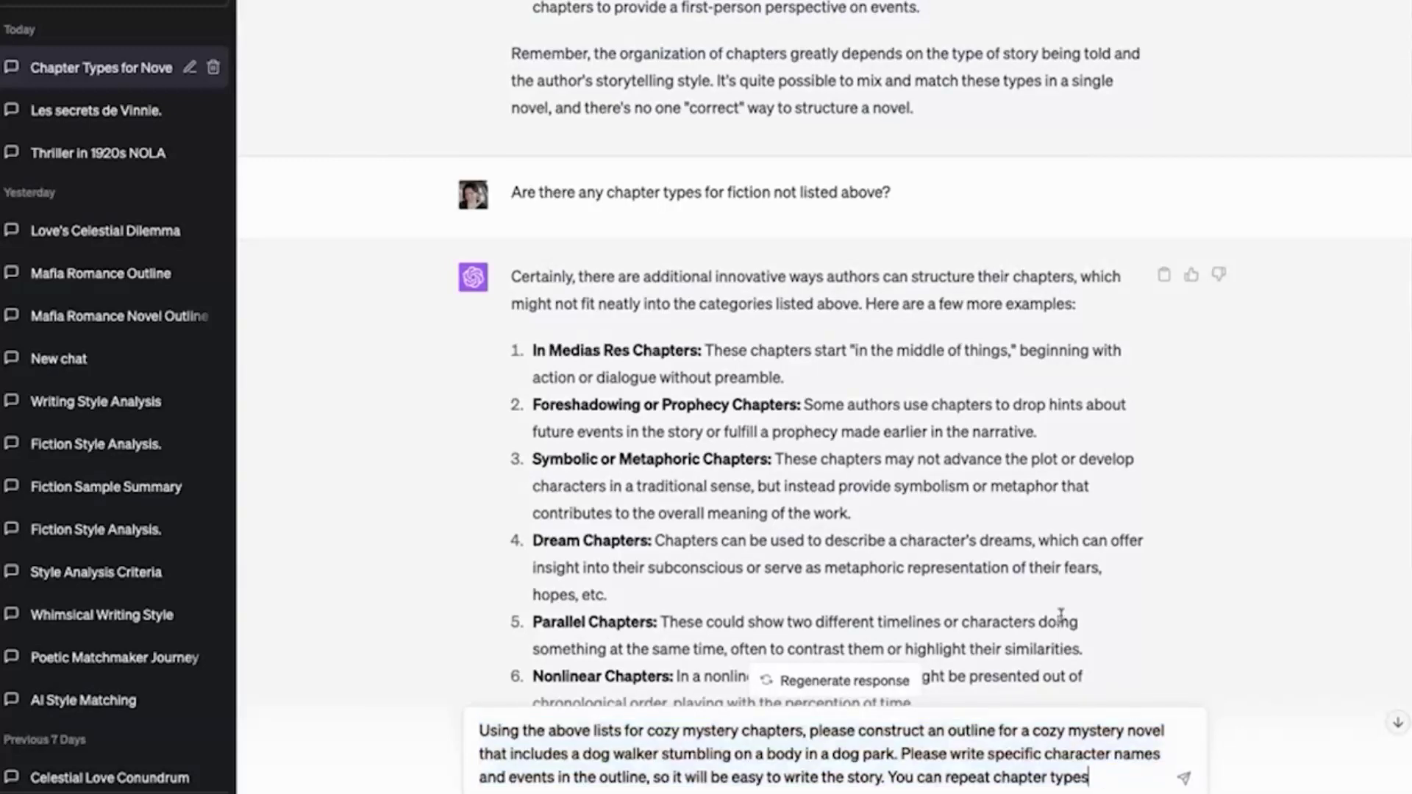
pyautogui.scroll(-20, 1059, 620)
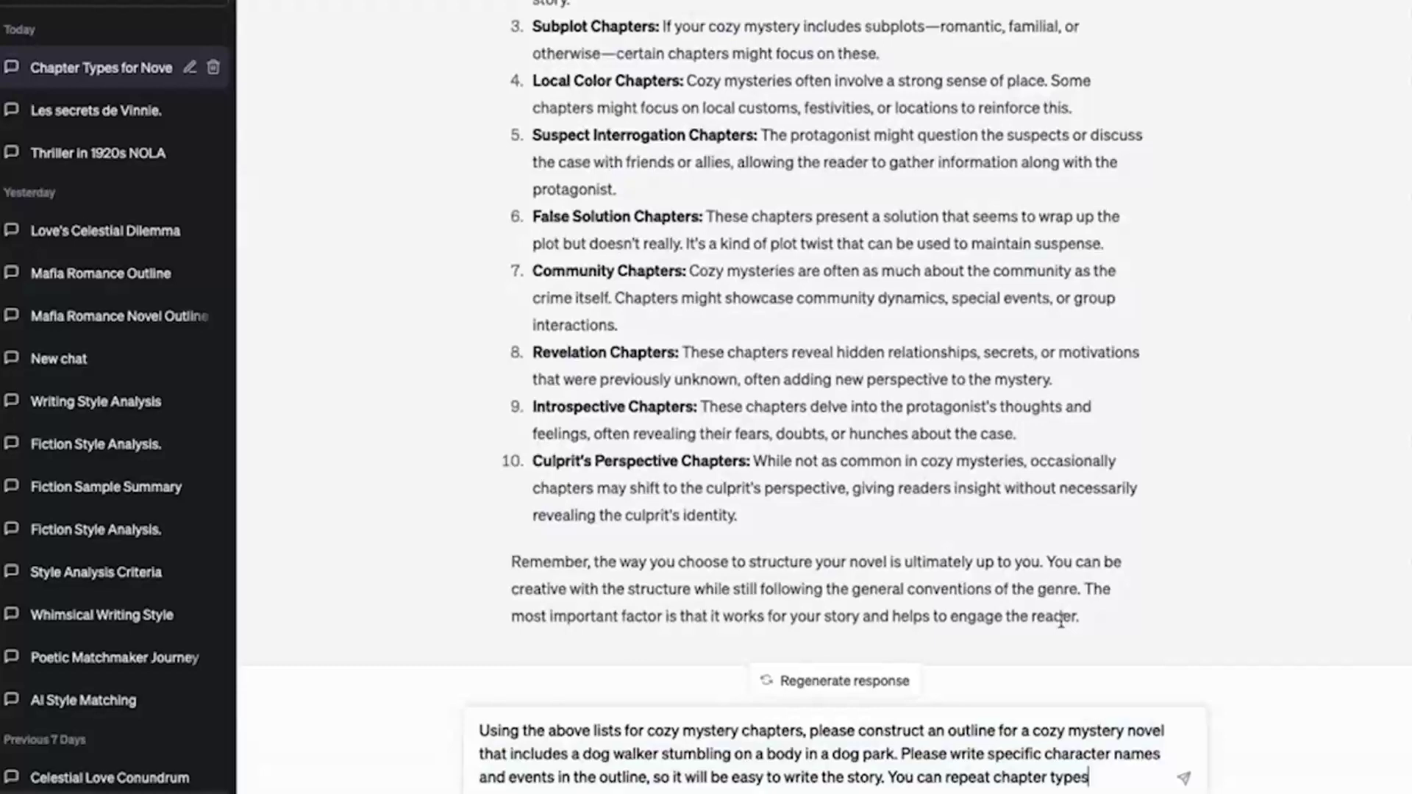
# Step: Send the dog-park outline prompt and receive the 16-chapter cozy mystery outline
pyautogui.press('Return')
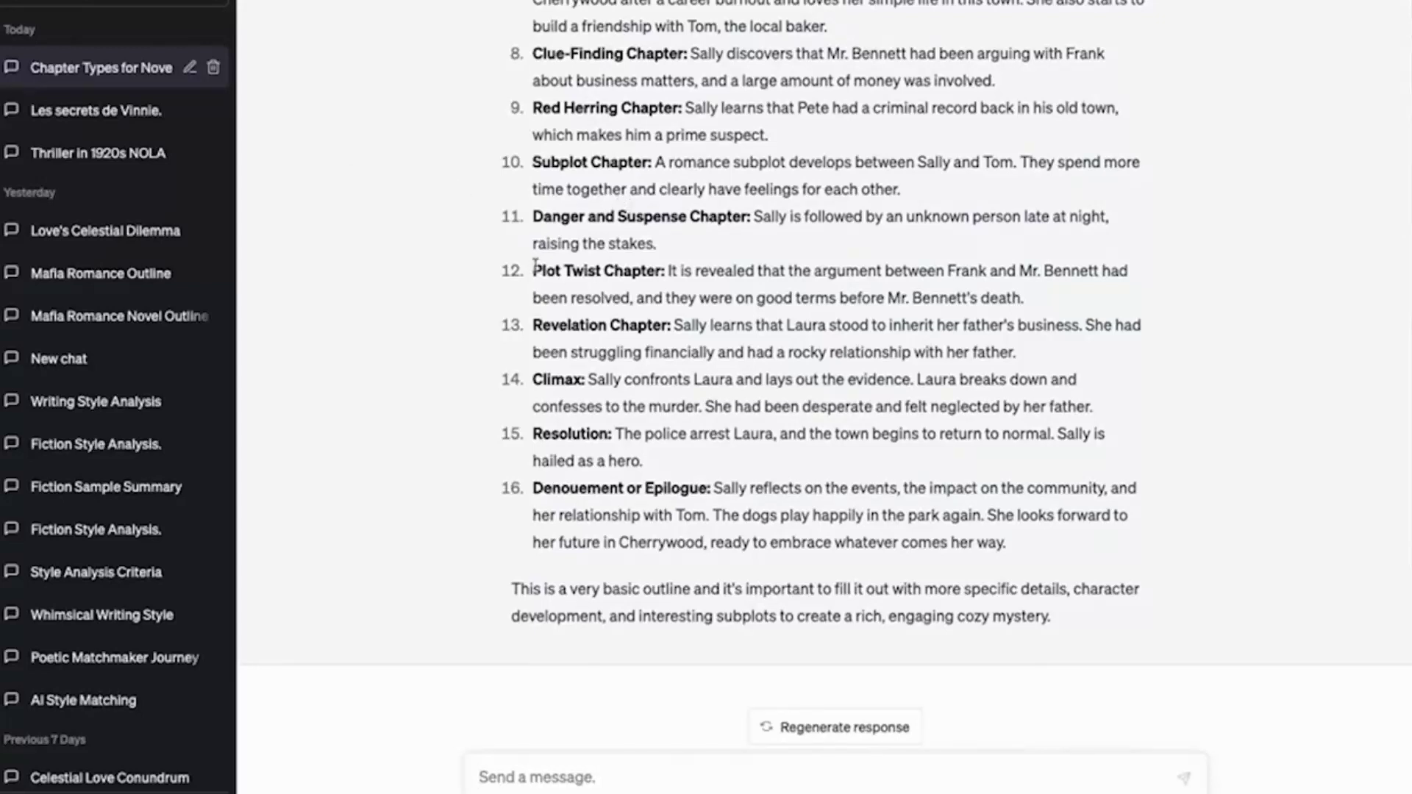
pyautogui.moveTo(531, 267); pyautogui.dragTo(1054, 310)
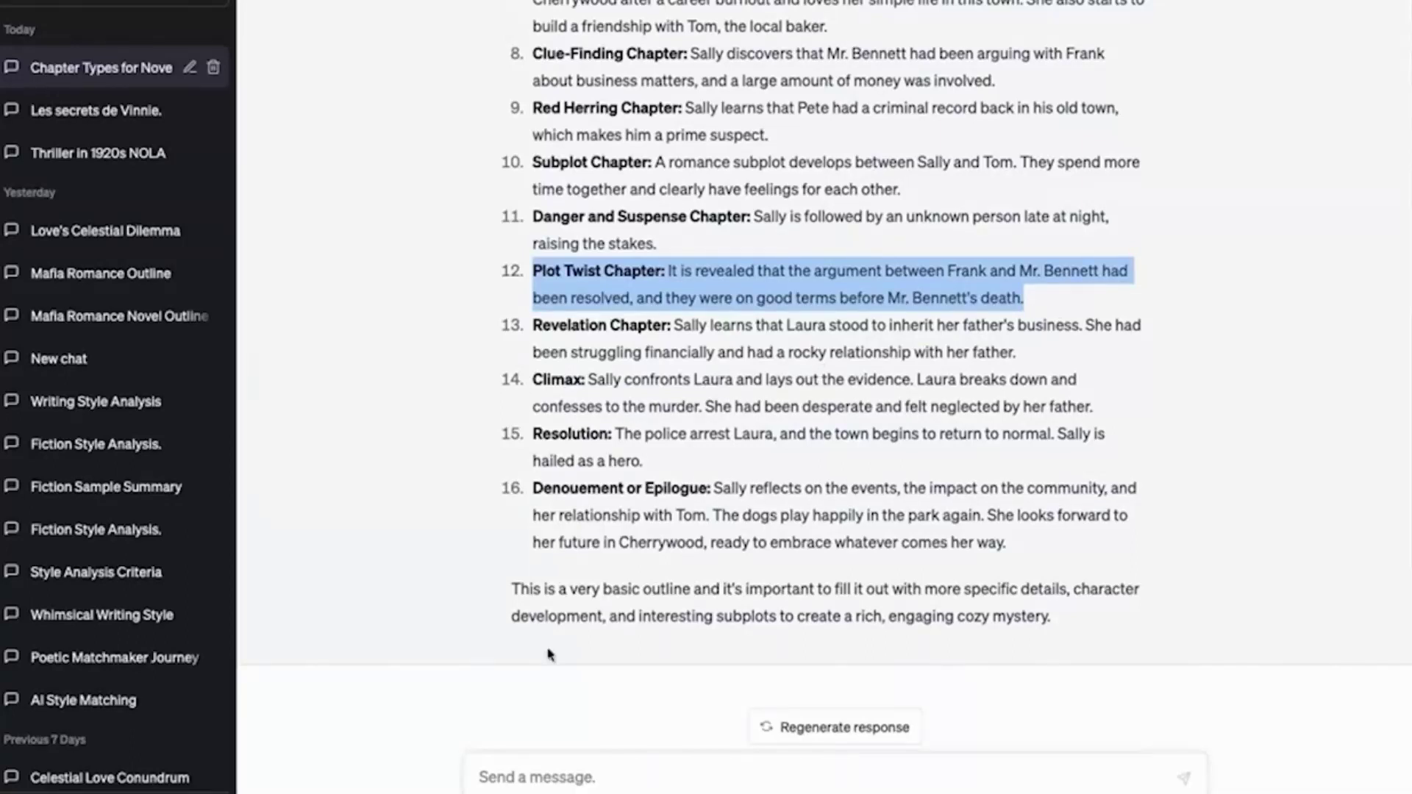
pyautogui.click(633, 781)
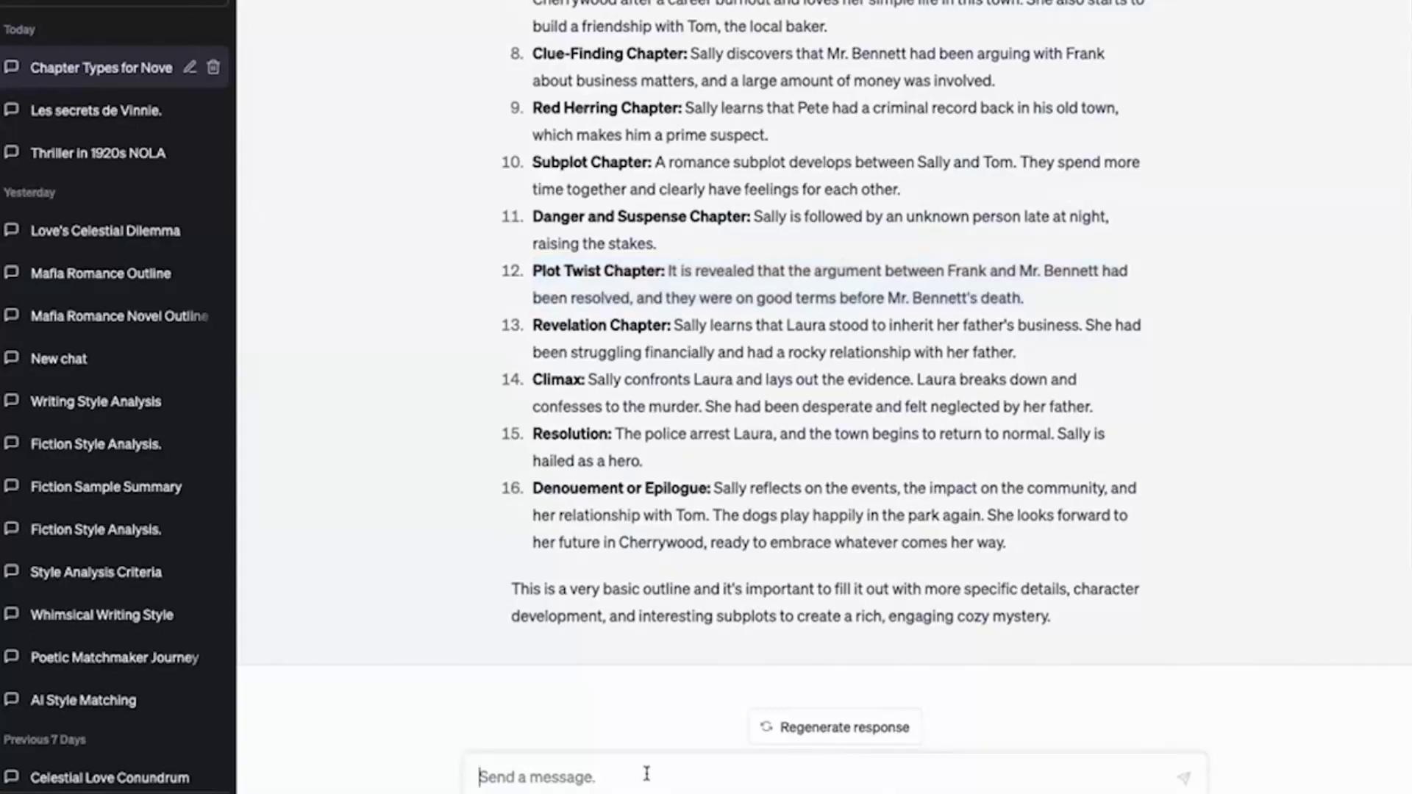